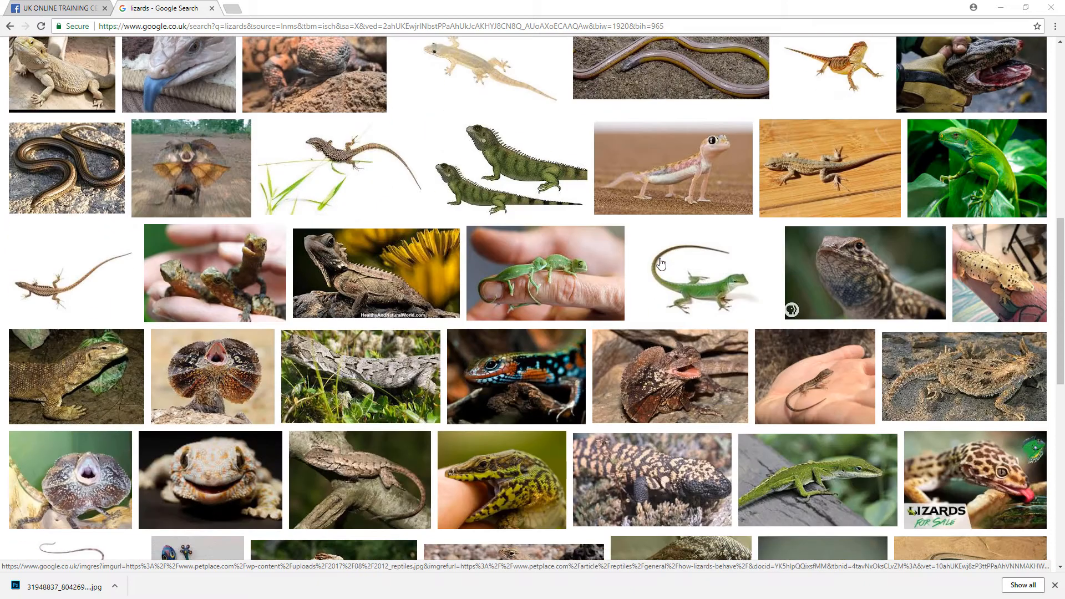
Step: Browse the lizard image results and examine the animals' poses and body proportions for reference
scroll(657, 265, "down", 2)
scroll(92, 311, "up", 1)
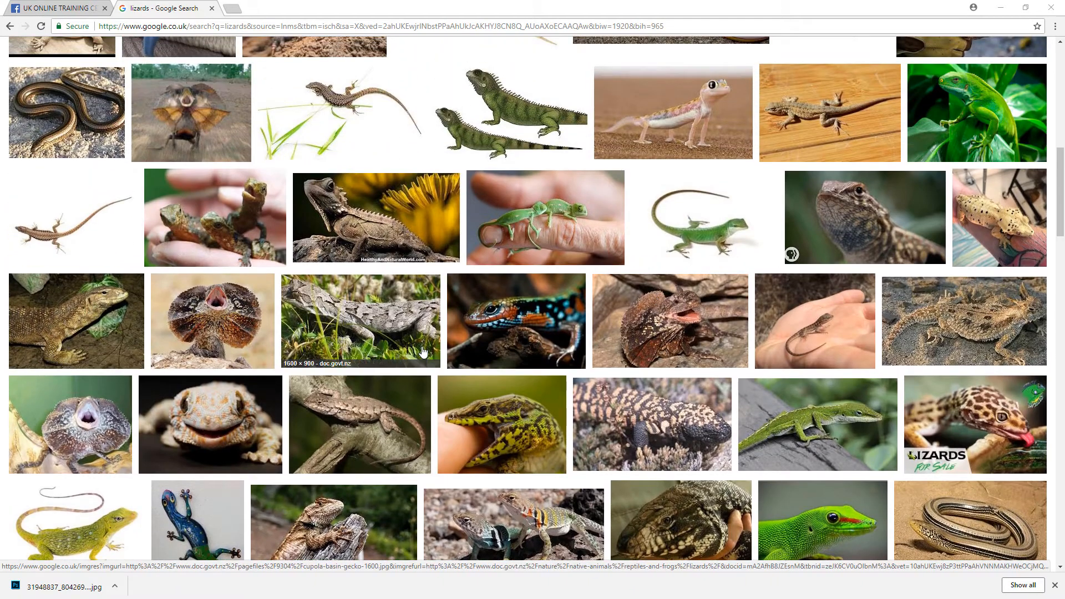
scroll(428, 349, "up", 2)
scroll(428, 348, "down", 4)
scroll(427, 348, "down", 2)
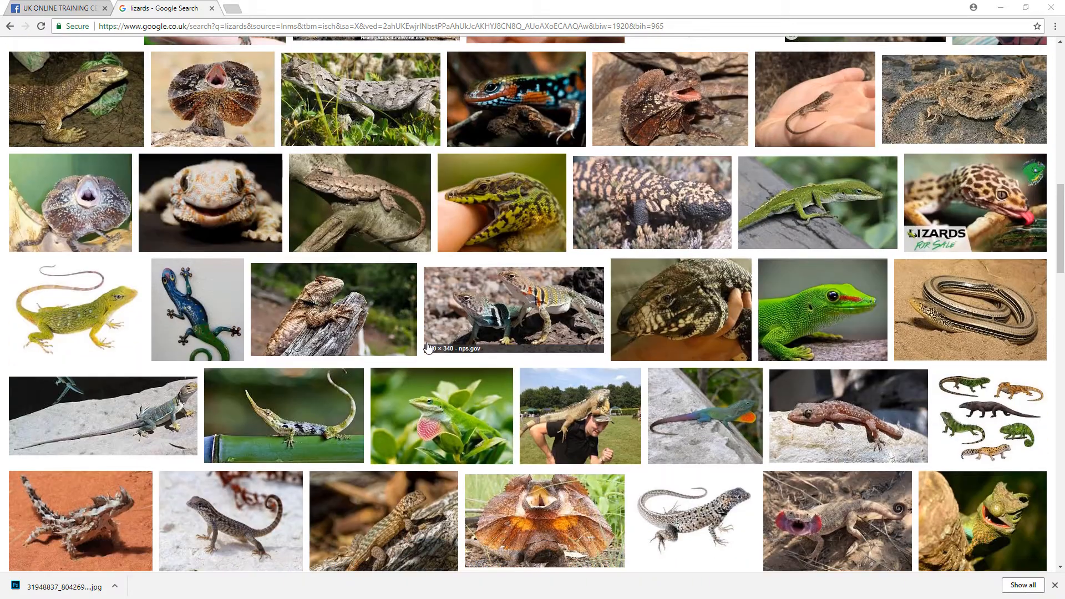
scroll(427, 345, "down", 3)
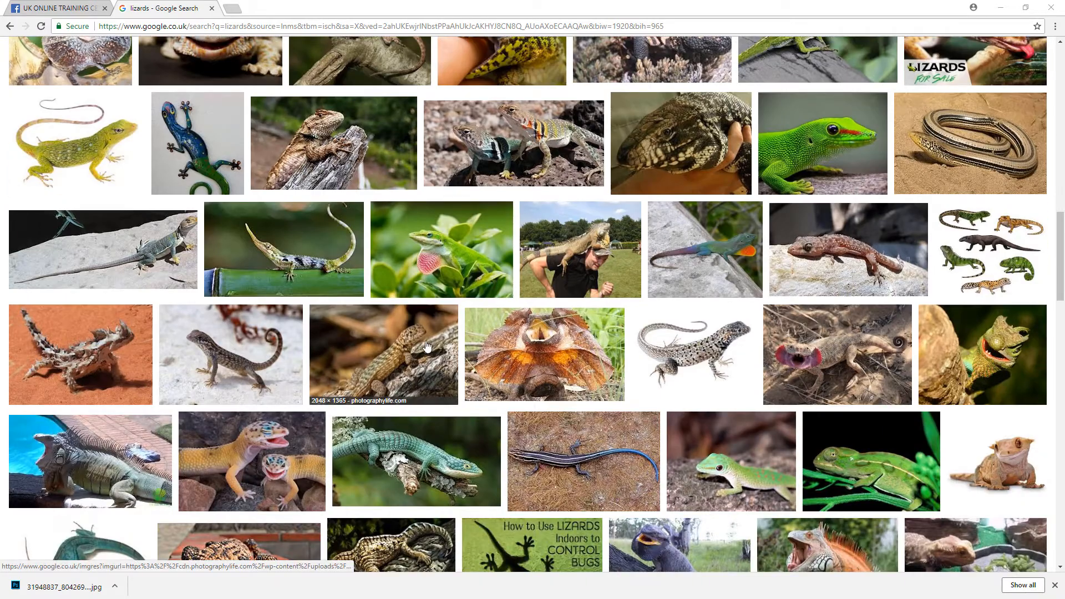
scroll(430, 344, "down", 1)
scroll(437, 344, "up", 7)
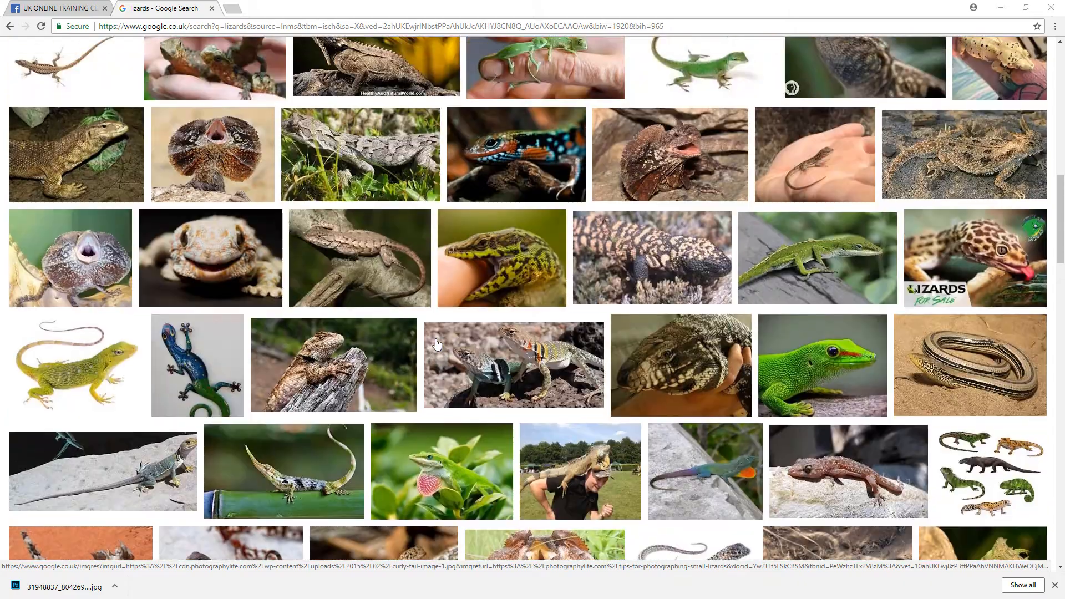
scroll(437, 344, "up", 2)
scroll(437, 344, "down", 1)
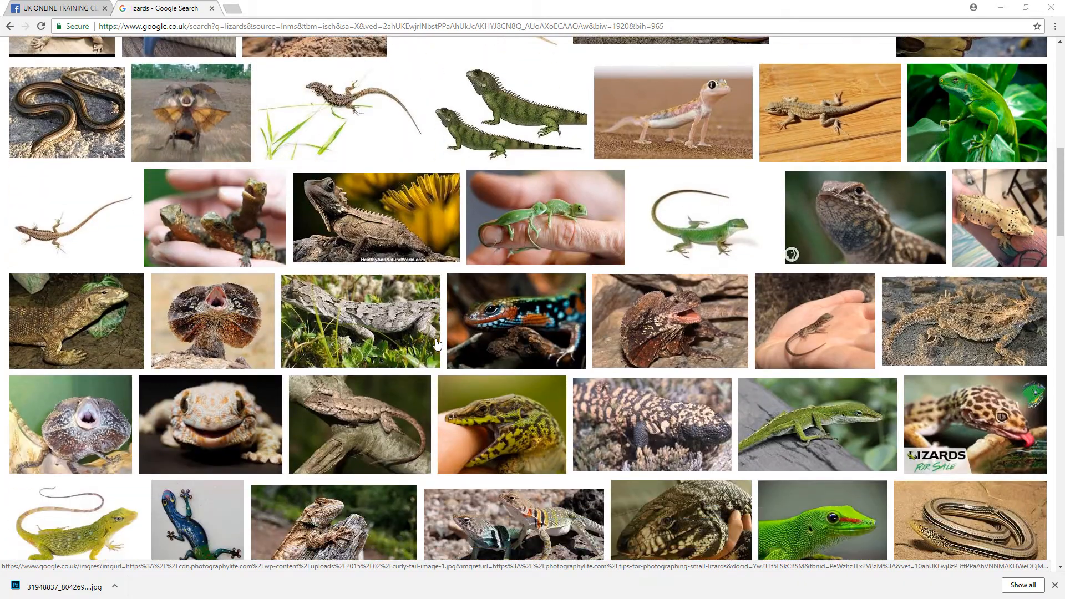
scroll(437, 344, "up", 2)
scroll(437, 344, "up", 2)
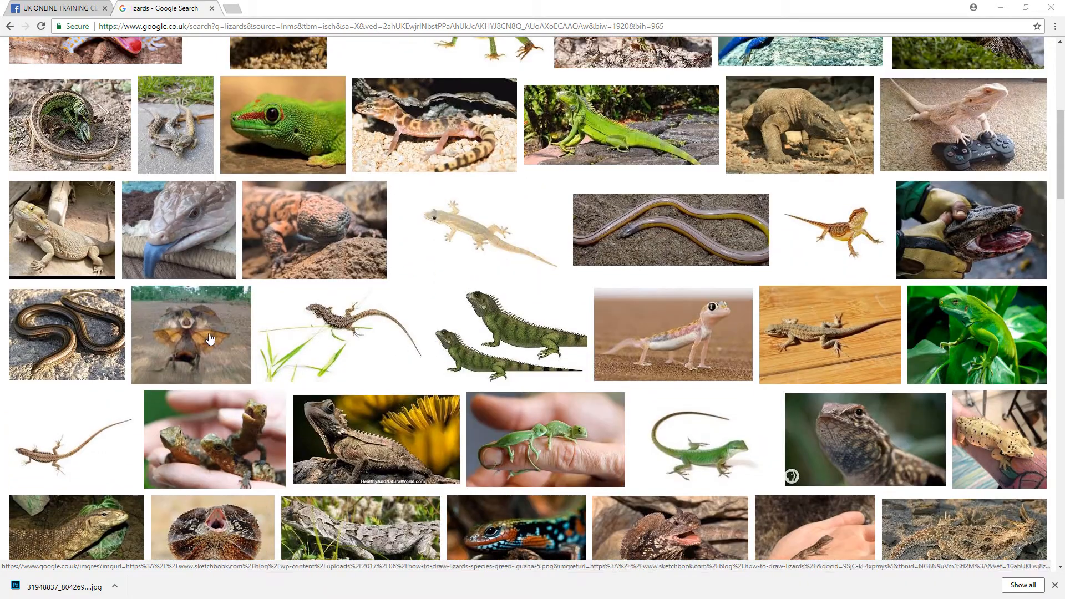
scroll(221, 320, "up", 2)
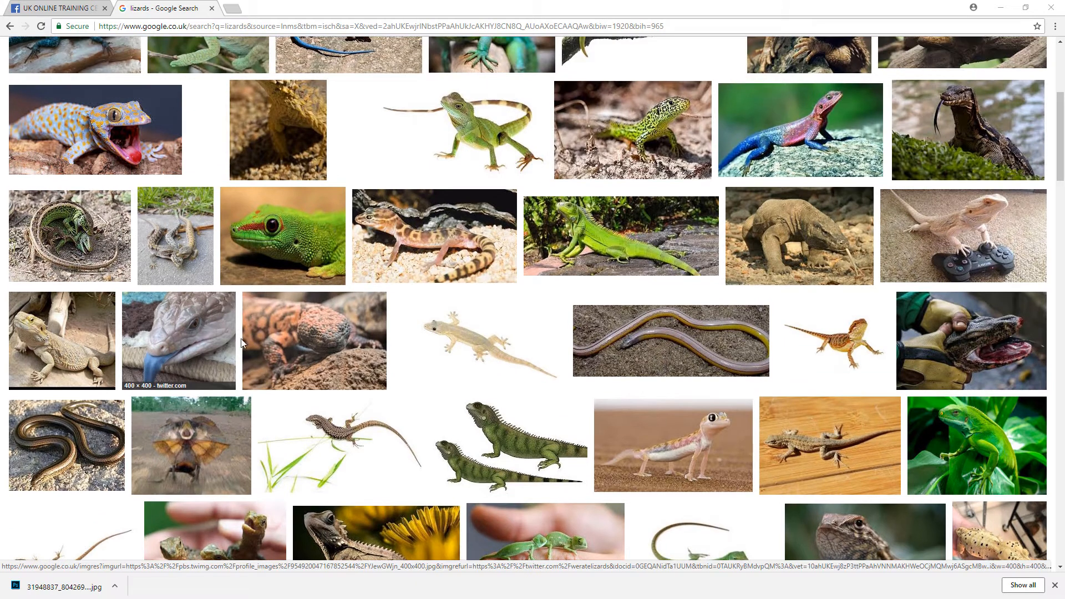
scroll(318, 348, "up", 1)
scroll(310, 350, "up", 3)
scroll(301, 355, "up", 2)
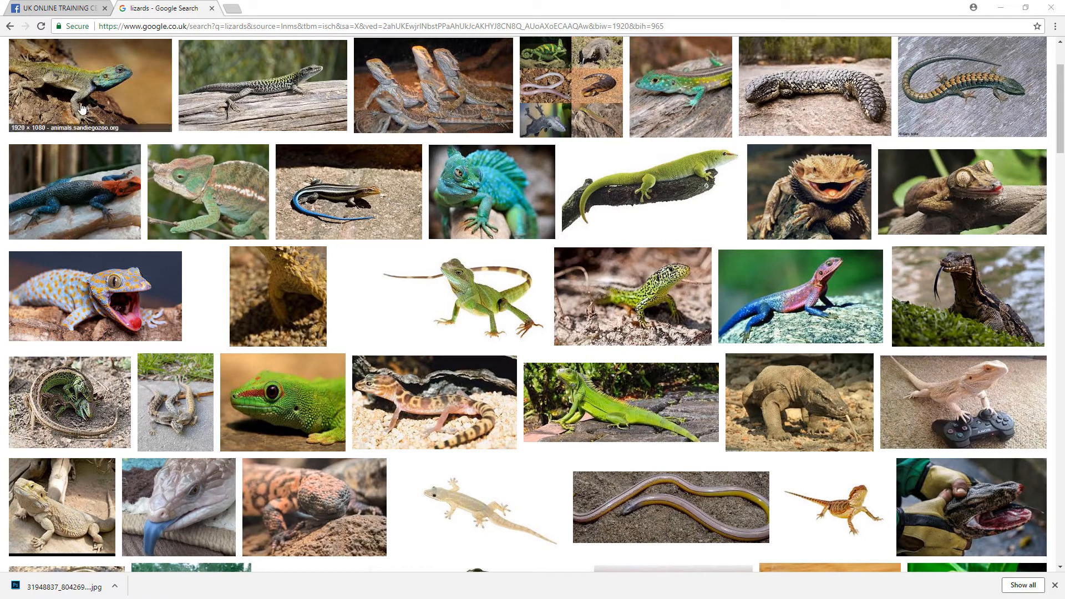
scroll(166, 192, "up", 2)
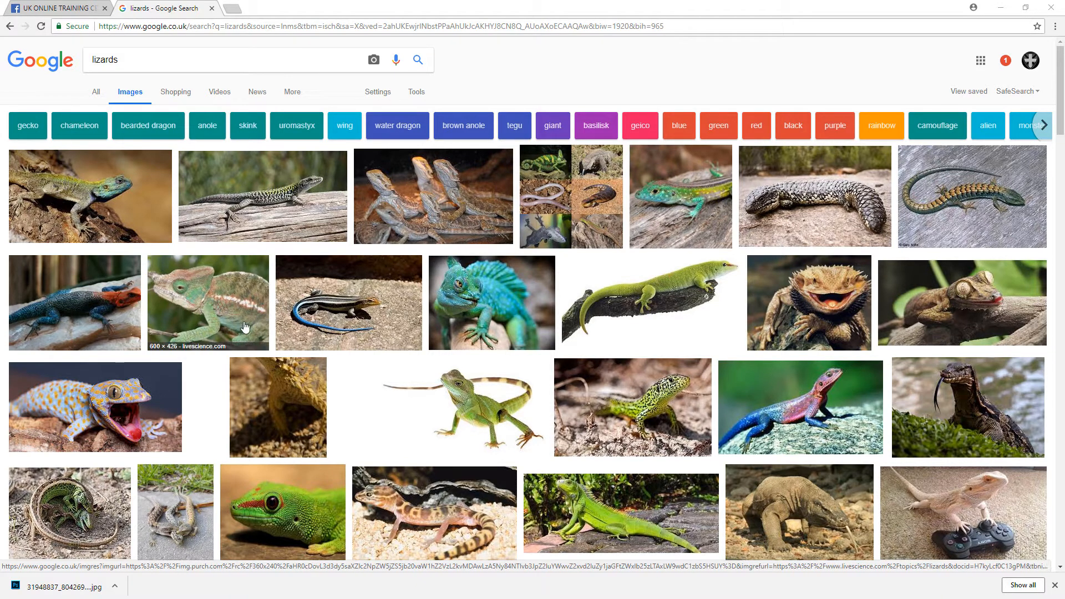
scroll(243, 323, "down", 2)
scroll(242, 323, "down", 3)
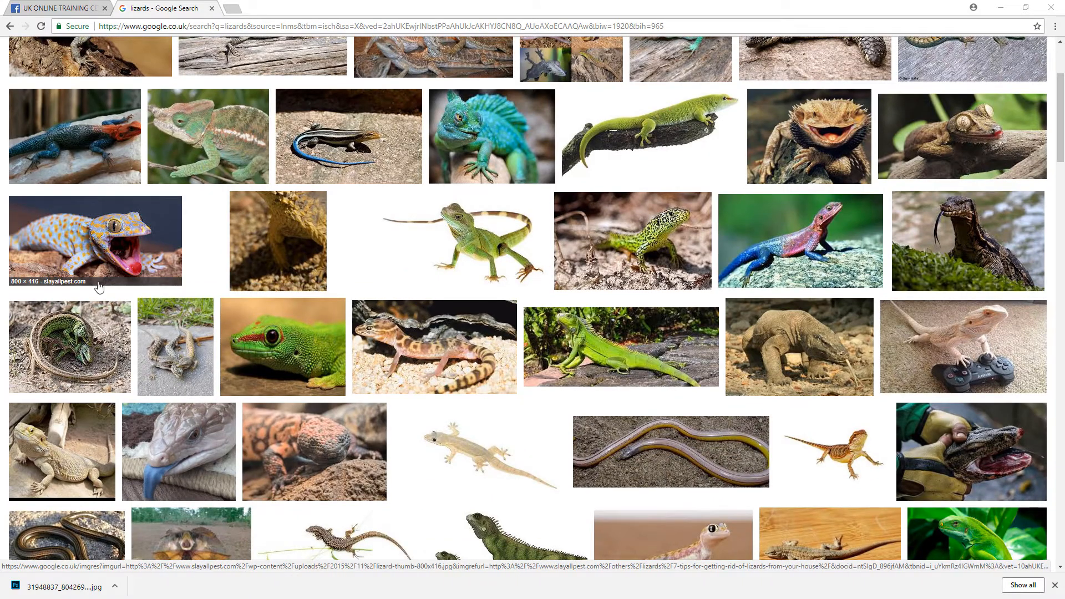
scroll(326, 362, "down", 1)
scroll(328, 362, "down", 6)
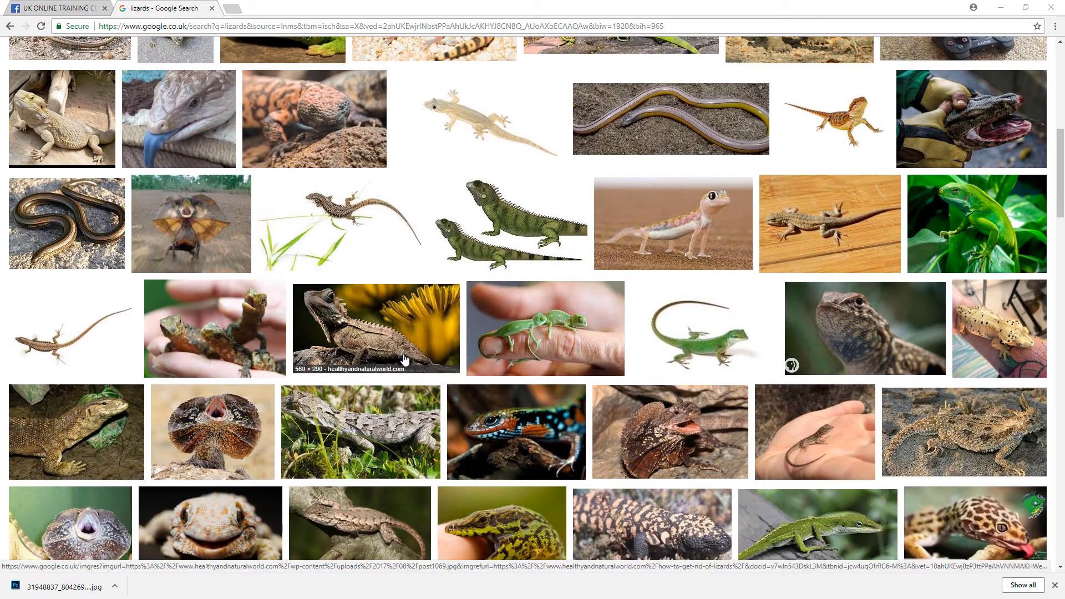
scroll(405, 360, "down", 2)
scroll(404, 360, "down", 2)
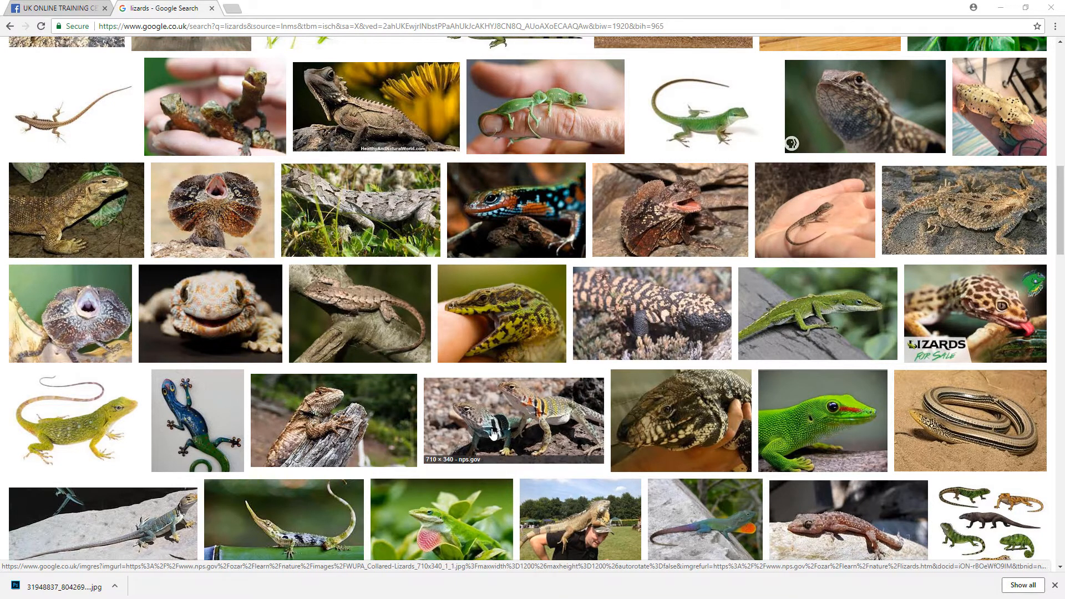
scroll(744, 432, "down", 5)
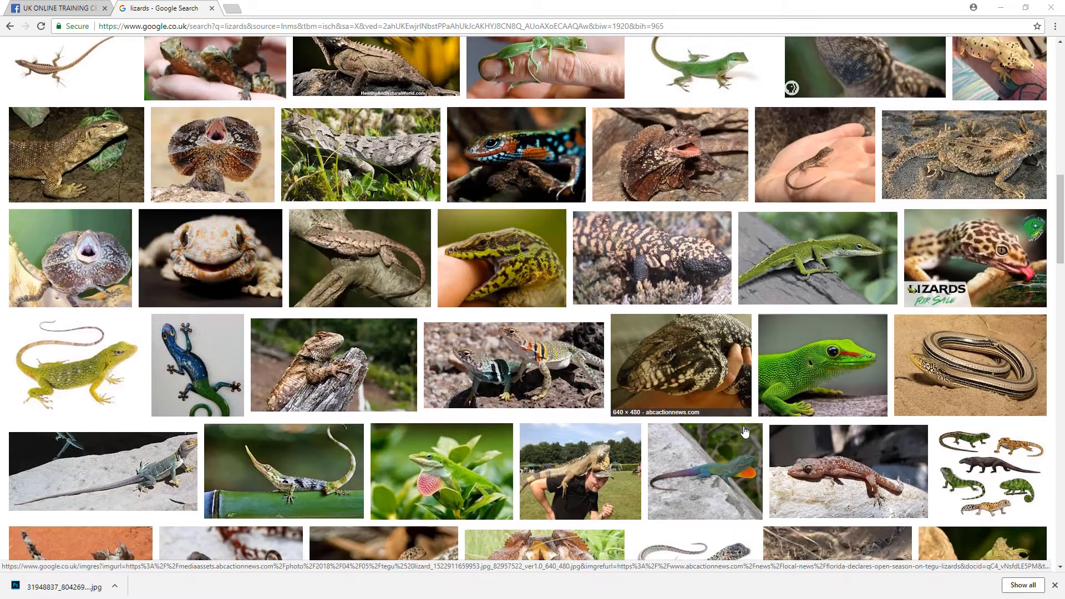
scroll(745, 433, "down", 3)
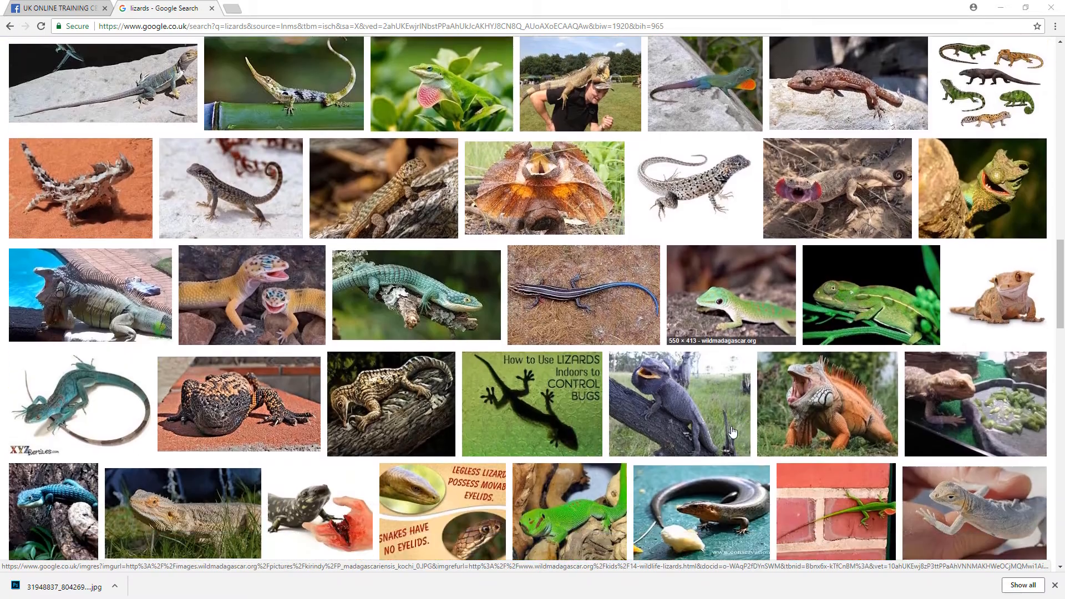
scroll(425, 434, "down", 1)
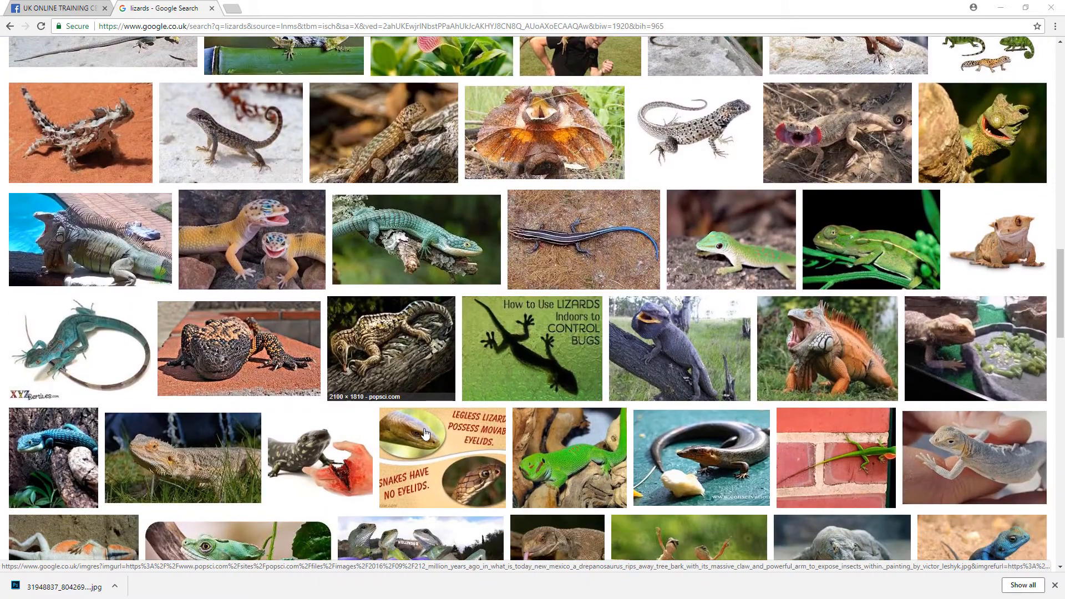
scroll(425, 434, "down", 4)
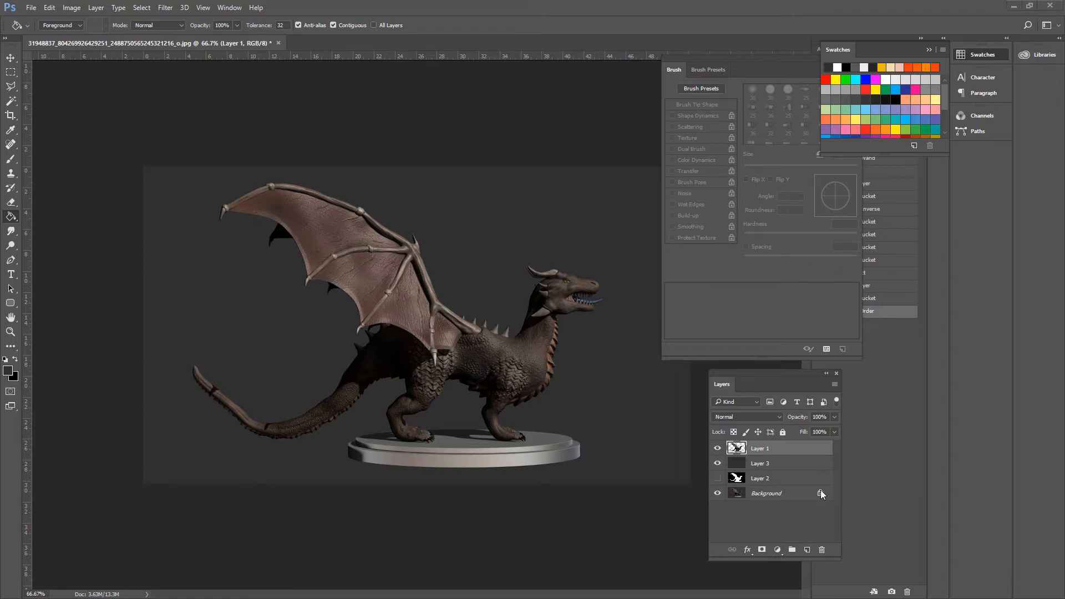
Step: In Photoshop, hide Layers 1 and 3 and show Layer 2 to view the dragon's silhouette, and turn Layer 1 back on
left_click(718, 449)
left_click(718, 465)
left_click(719, 480)
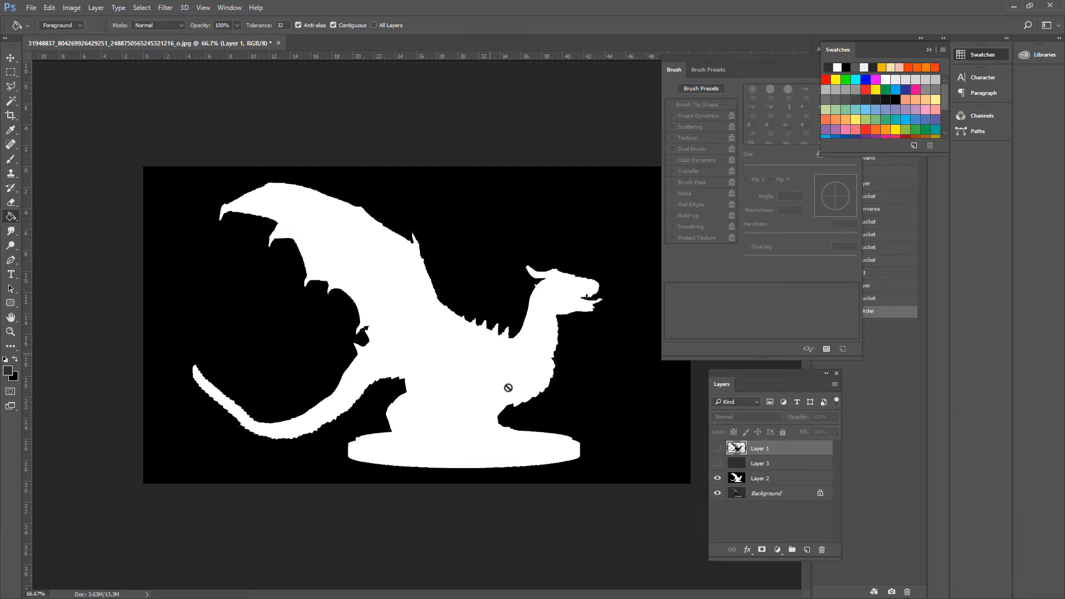
left_click(718, 448)
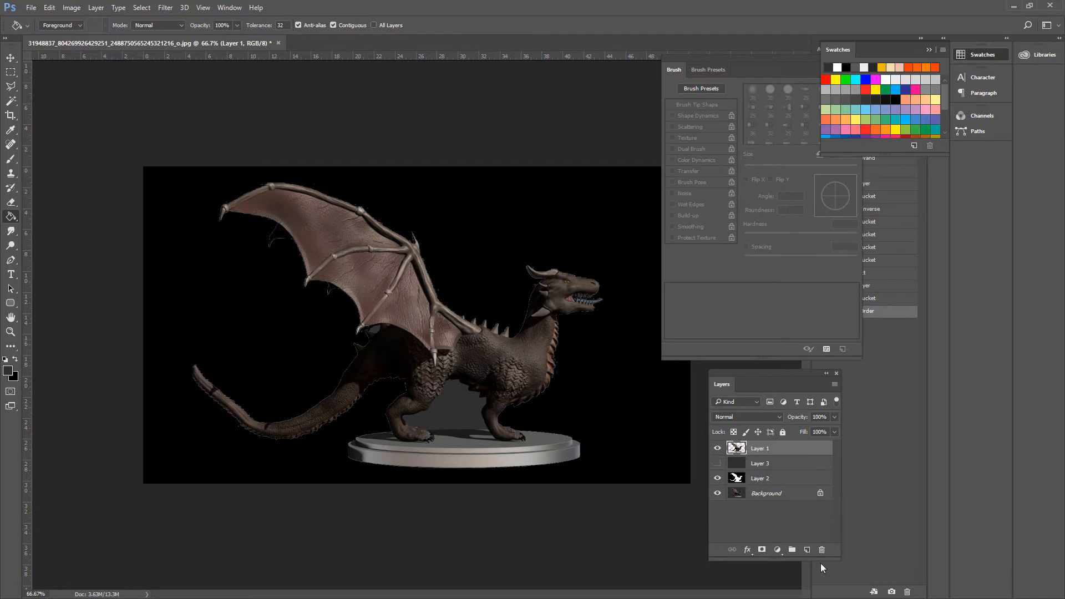
Step: Add a new empty layer above Layer 1 and set the foreground colour to bright green
left_click(807, 549)
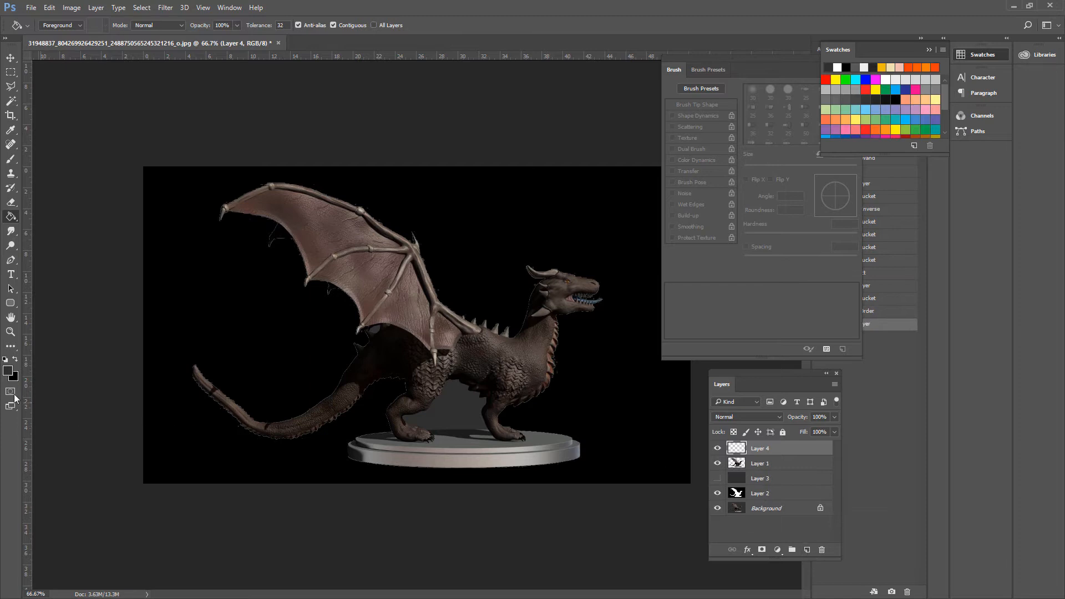
left_click(7, 361)
left_click(8, 370)
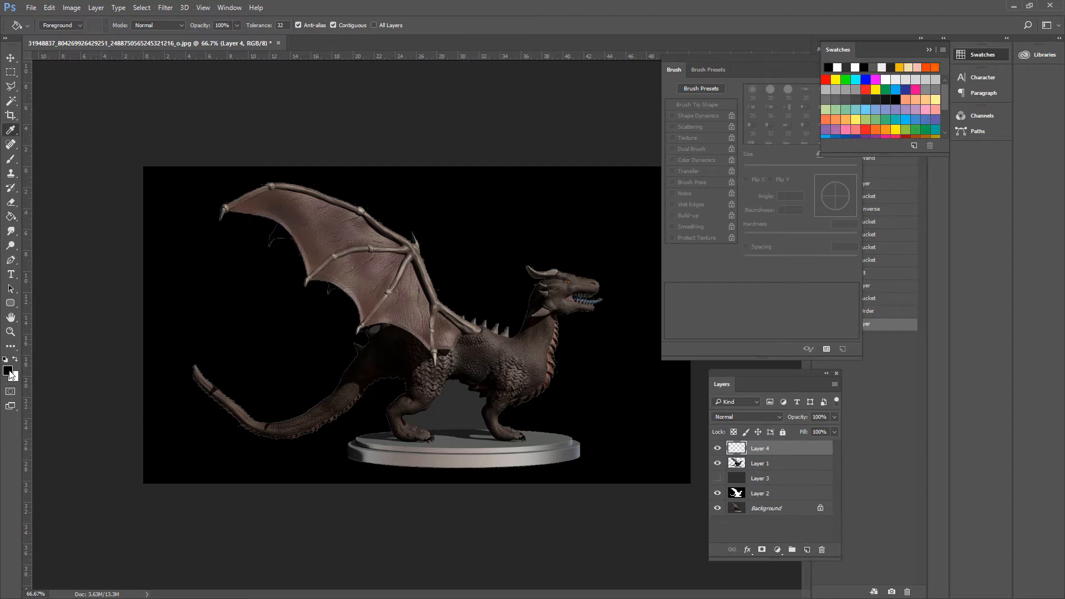
left_click(792, 312)
left_click(756, 270)
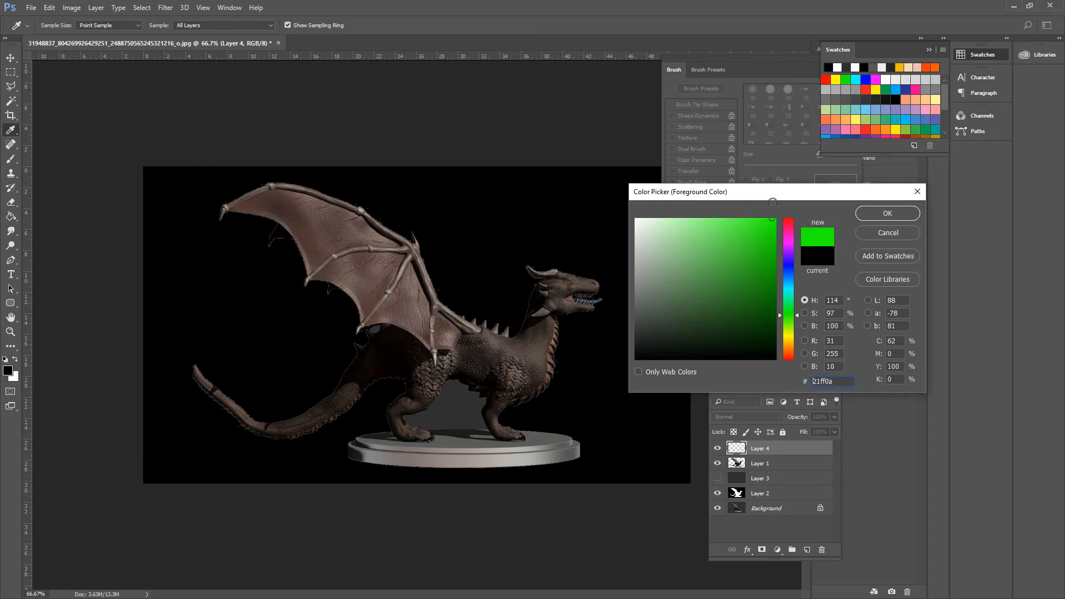
left_click(888, 213)
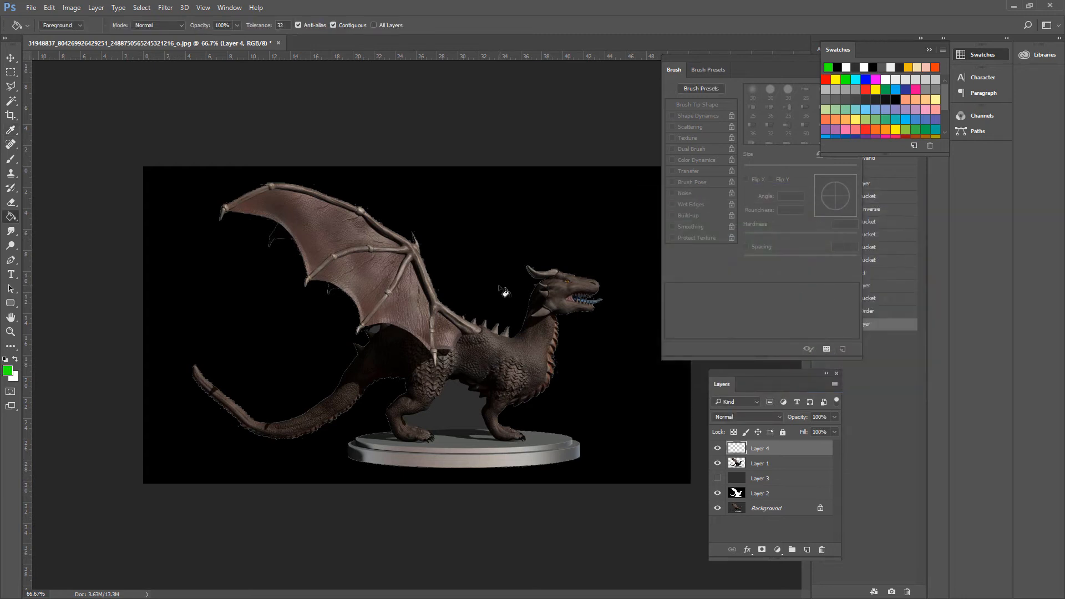
Step: Enlarge the Brush tool to 7 px, trying strokes on the black area above the dragon's back and undoing them
key("b")
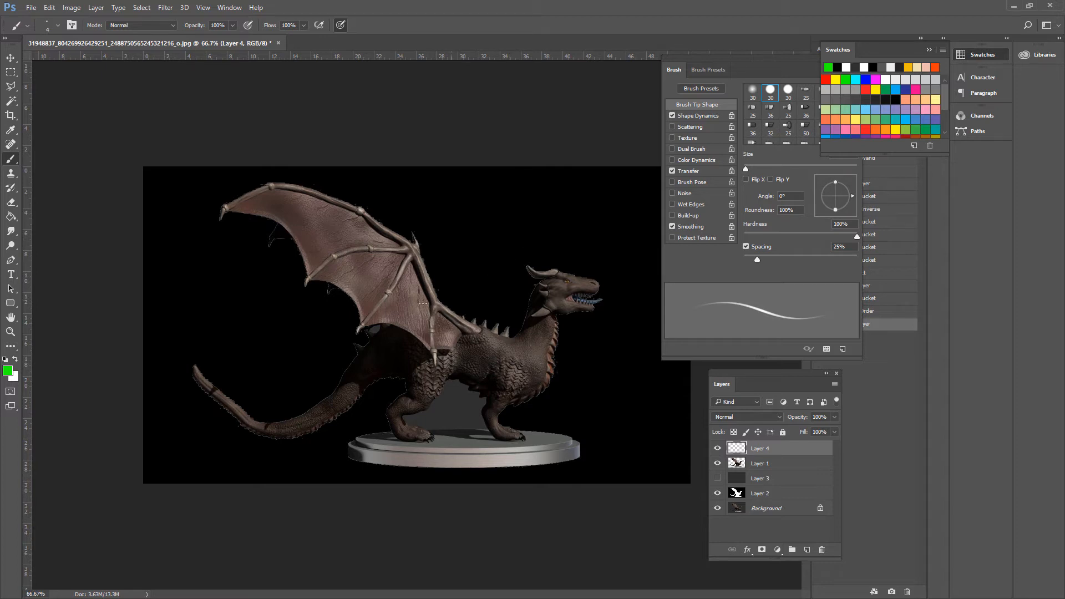
left_click_drag(478, 242, 478, 242)
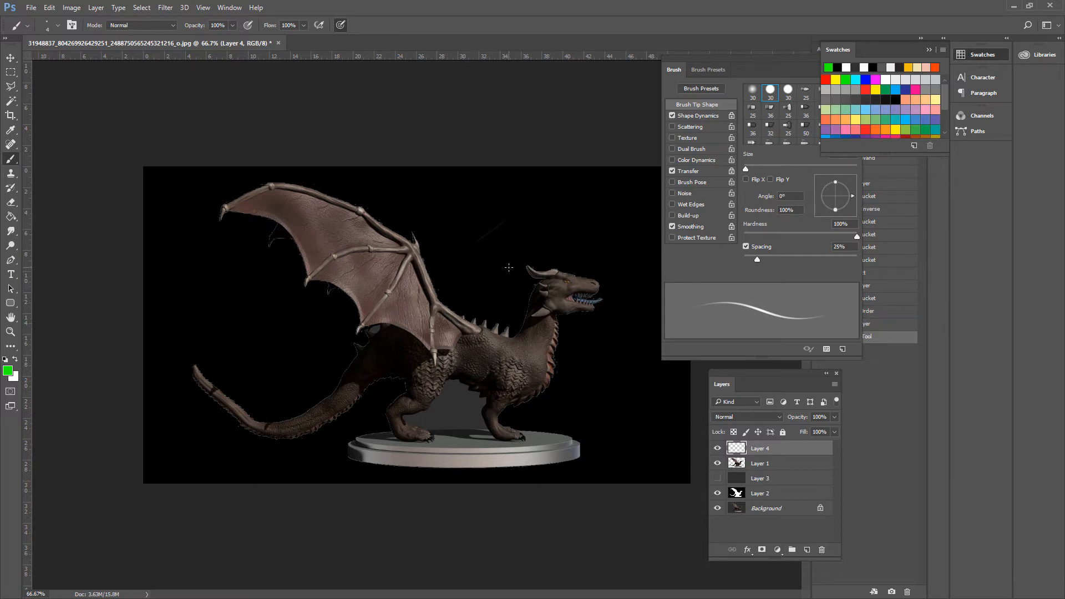
key("ctrl+z")
key("bracketright")
key("bracketright")
key("bracketright")
left_click_drag(493, 246, 493, 245)
key("ctrl+z")
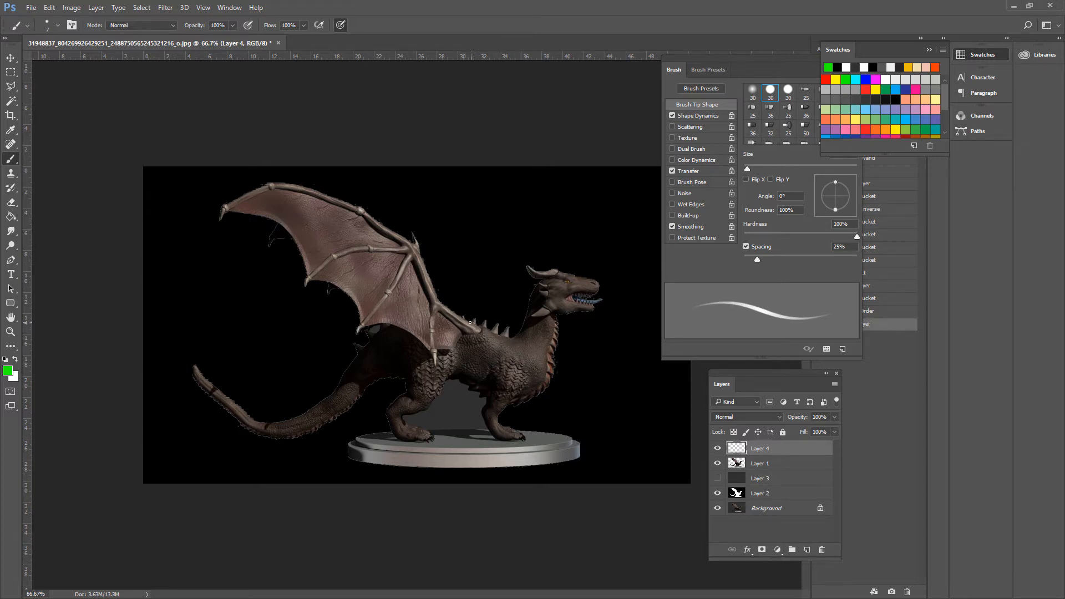
Step: Circle the wing base and shoulder area in green, draw the front leg's axis, and scribble over the shoulder joint
mouse_move(487, 323)
left_mouse_down()
mouse_move(459, 332)
mouse_move(527, 352)
left_mouse_up()
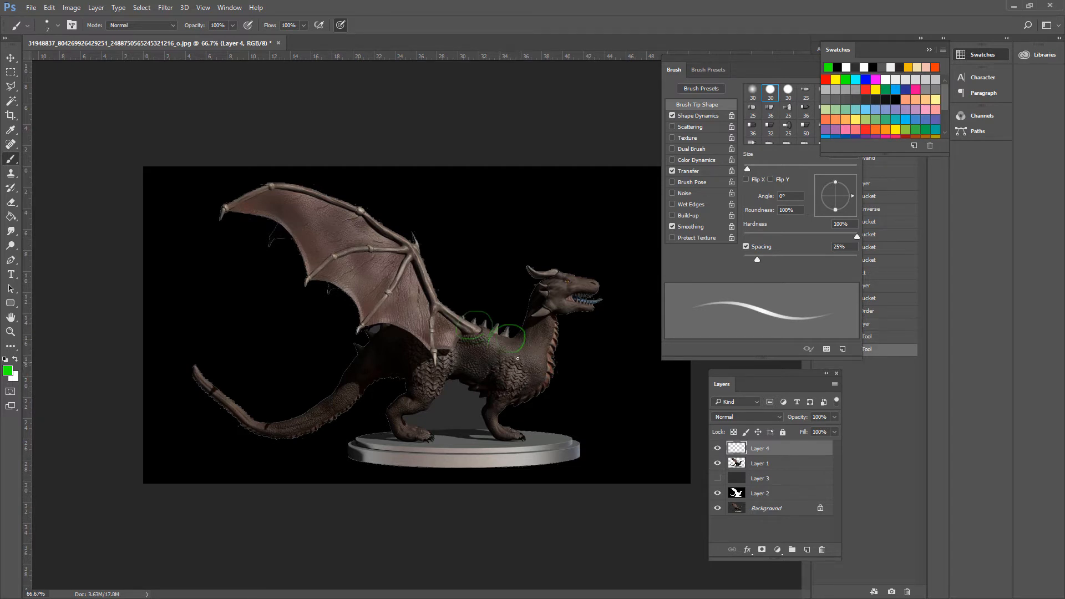
mouse_move(495, 409)
left_mouse_down()
mouse_move(519, 371)
mouse_move(494, 415)
mouse_move(500, 429)
left_mouse_up()
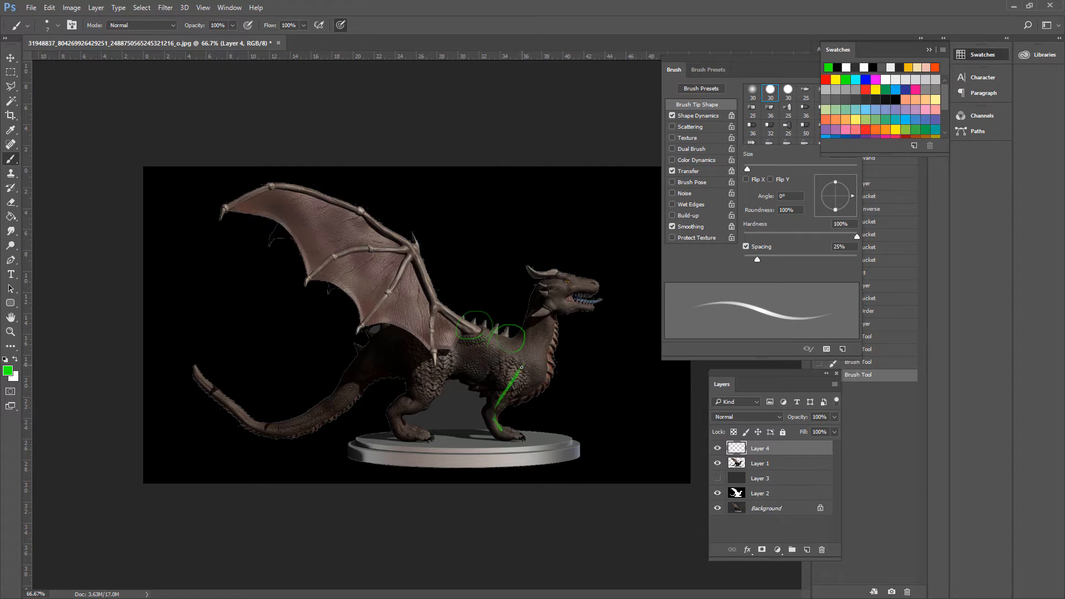
left_click_drag(522, 368, 516, 378)
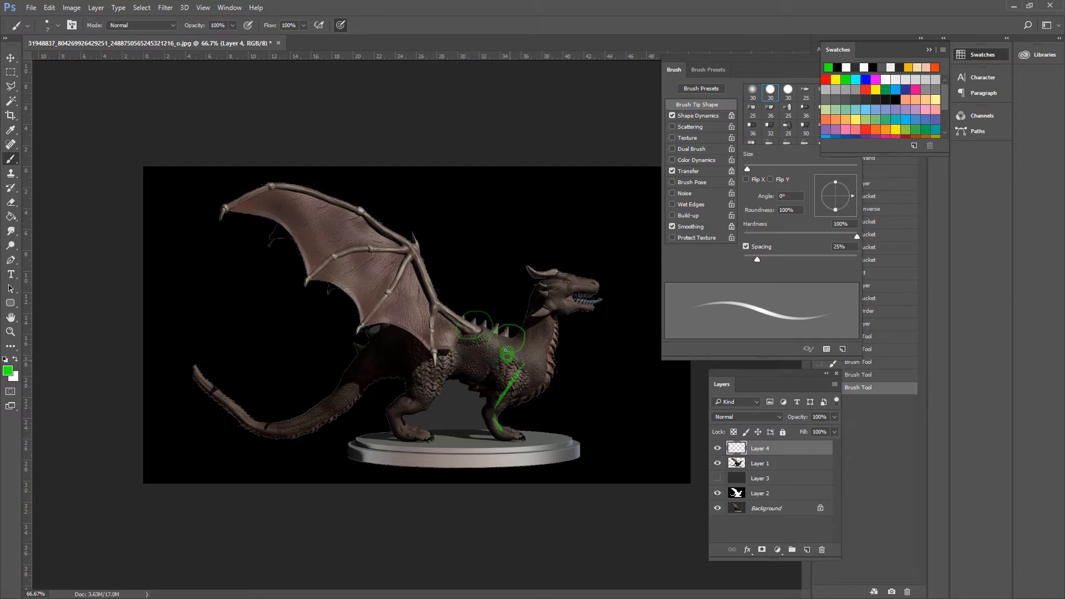
left_click(505, 354)
left_click(524, 354)
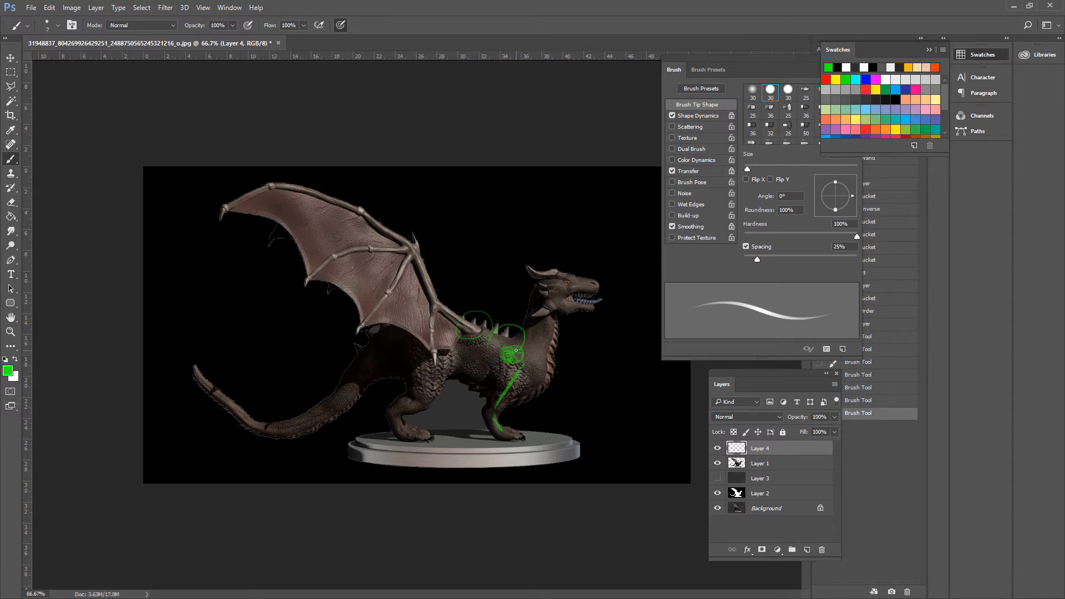
left_click(511, 341)
left_click(506, 344)
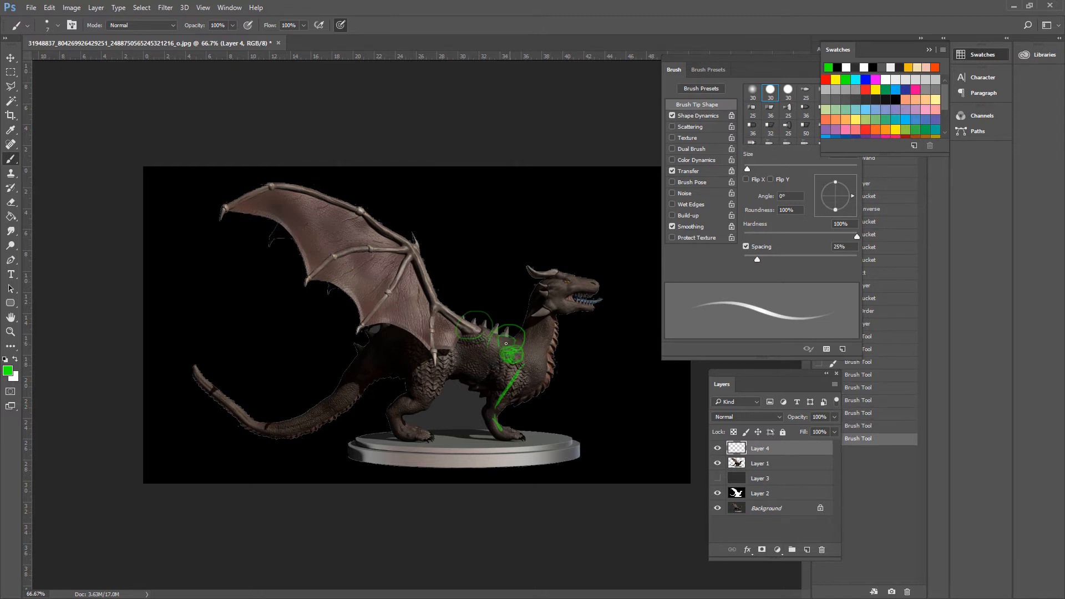
Step: Paint a green line along the back from the wing to the shoulder joint and a curved arrow pointing the wing forward
left_click_drag(506, 340, 451, 293)
left_click_drag(455, 305, 505, 342)
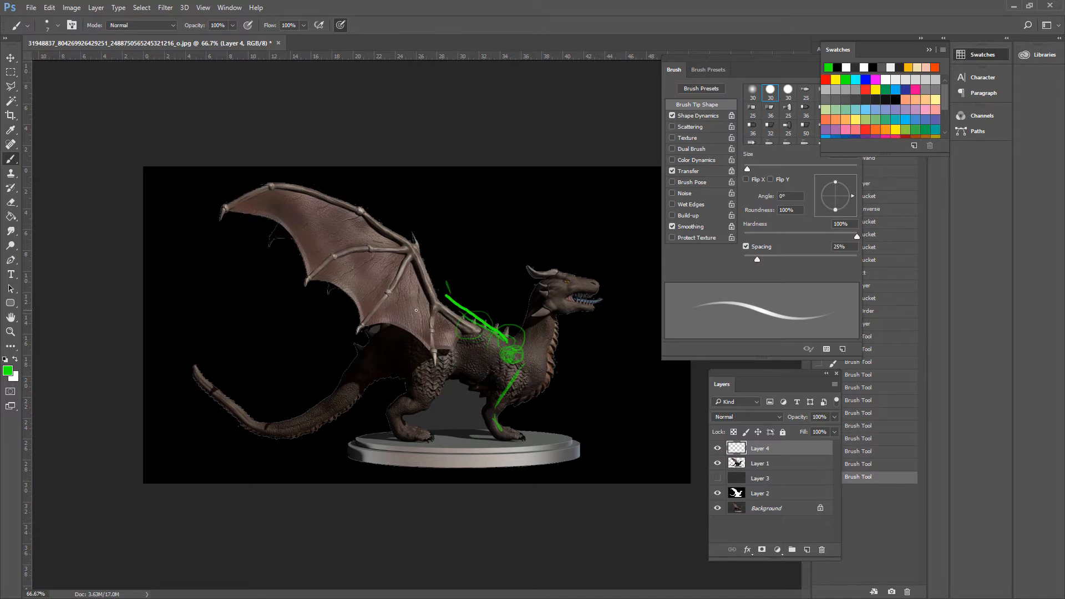
mouse_move(422, 255)
left_mouse_down()
mouse_move(460, 236)
mouse_move(473, 245)
left_mouse_up()
mouse_move(476, 238)
left_mouse_down()
mouse_move(490, 252)
mouse_move(477, 253)
left_mouse_up()
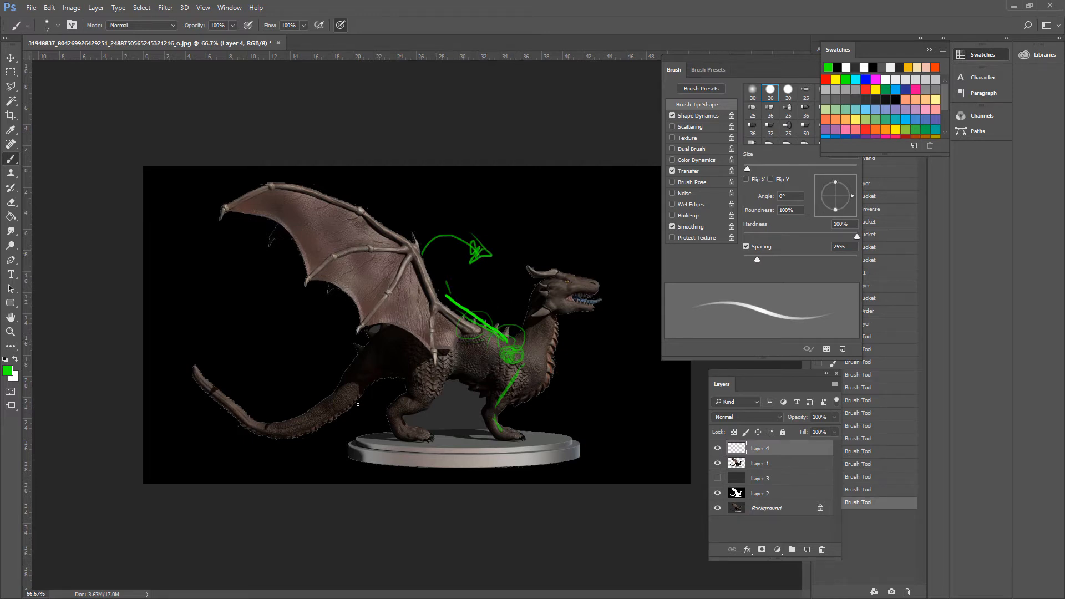
Step: Draw green flow lines along the curve of the tail and from the head down the neck to the shoulder joint
mouse_move(254, 415)
left_mouse_down()
mouse_move(371, 367)
mouse_move(248, 417)
mouse_move(302, 424)
mouse_move(345, 398)
left_mouse_up()
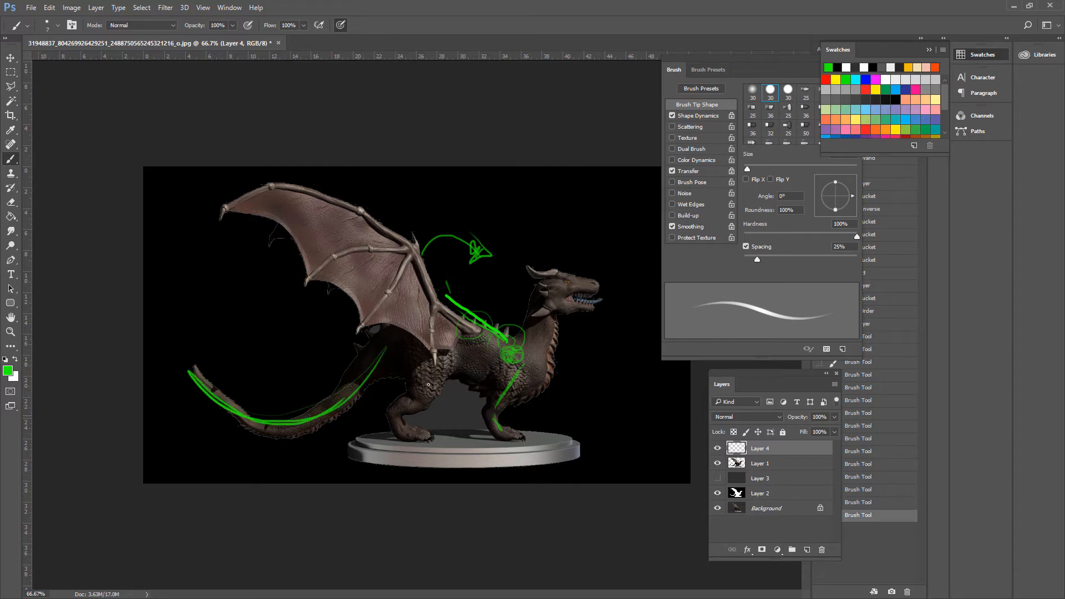
mouse_move(516, 345)
left_mouse_down()
mouse_move(587, 288)
mouse_move(563, 316)
left_mouse_up()
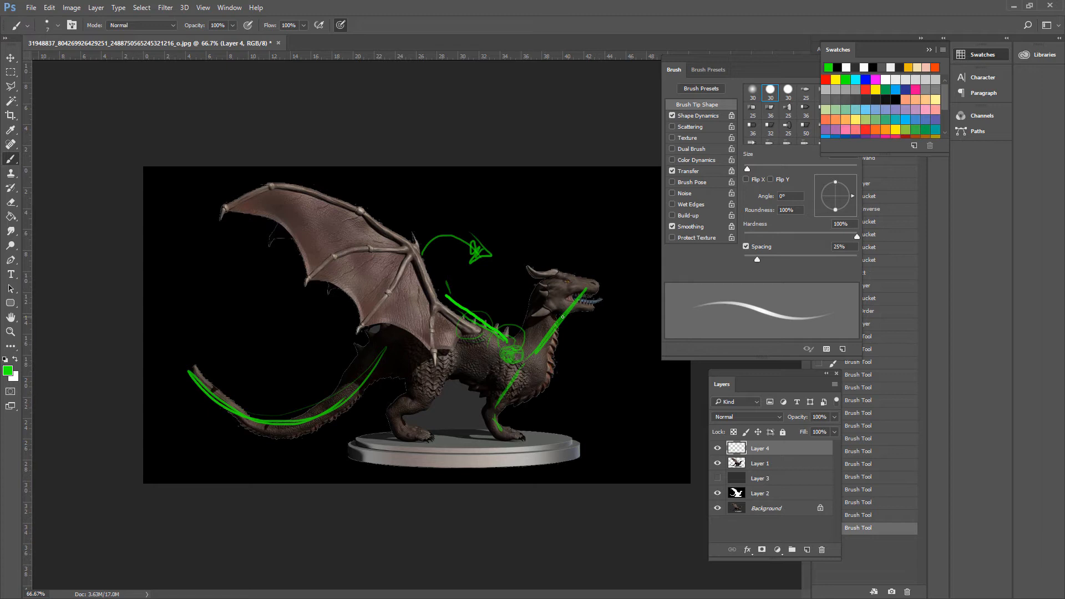
left_click_drag(536, 350, 517, 356)
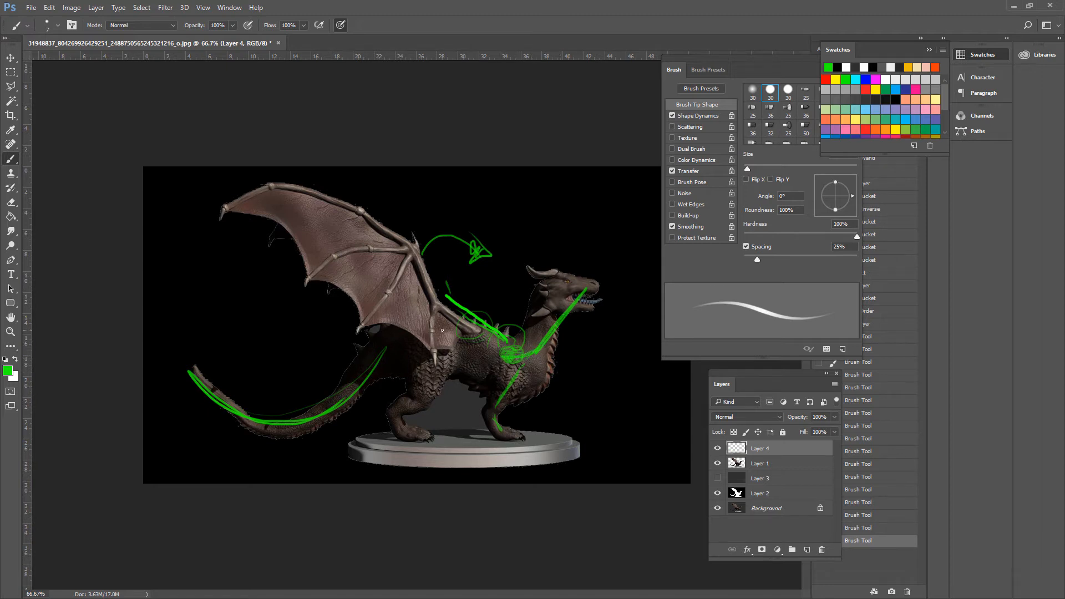
Step: Paint a green arrow curving down behind the wing toward the tail and a short arc above the shoulder spikes
left_click_drag(310, 303, 275, 344)
mouse_move(276, 343)
left_mouse_down()
mouse_move(266, 392)
mouse_move(290, 344)
mouse_move(270, 380)
left_mouse_up()
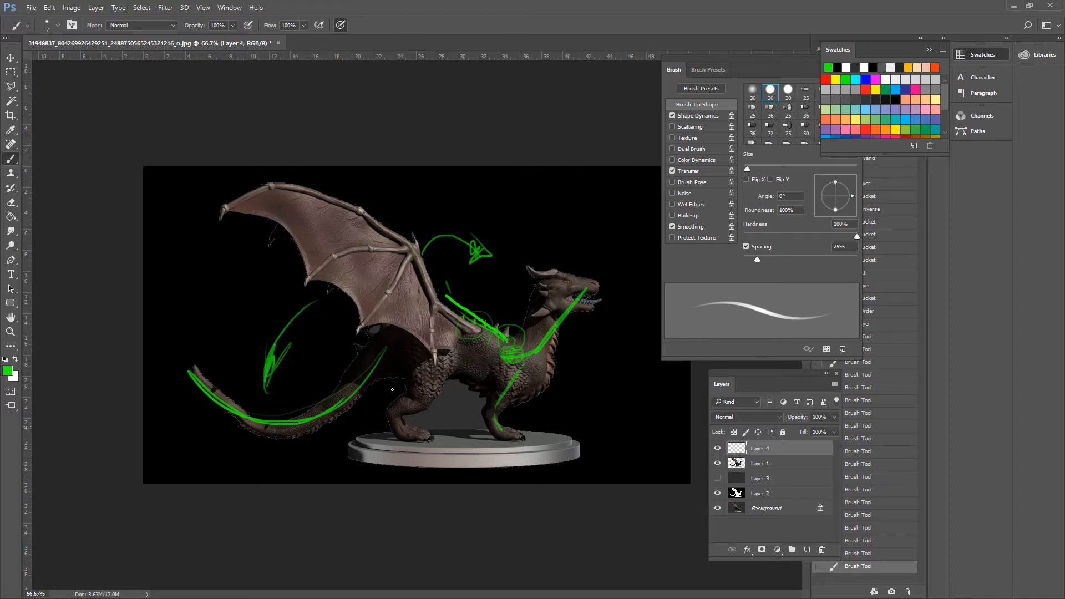
mouse_move(462, 306)
left_mouse_down()
mouse_move(463, 333)
mouse_move(474, 301)
mouse_move(508, 315)
left_mouse_up()
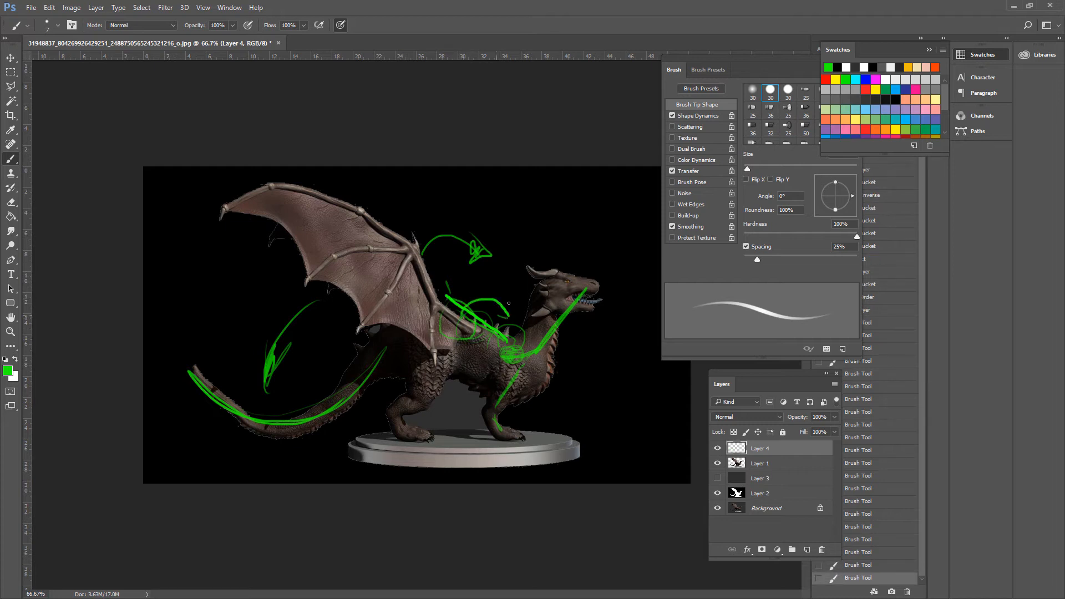
Step: Clear all green strokes from Layer 4 and activate the Lasso tool on Layer 1
key("ctrl+a")
key("Delete")
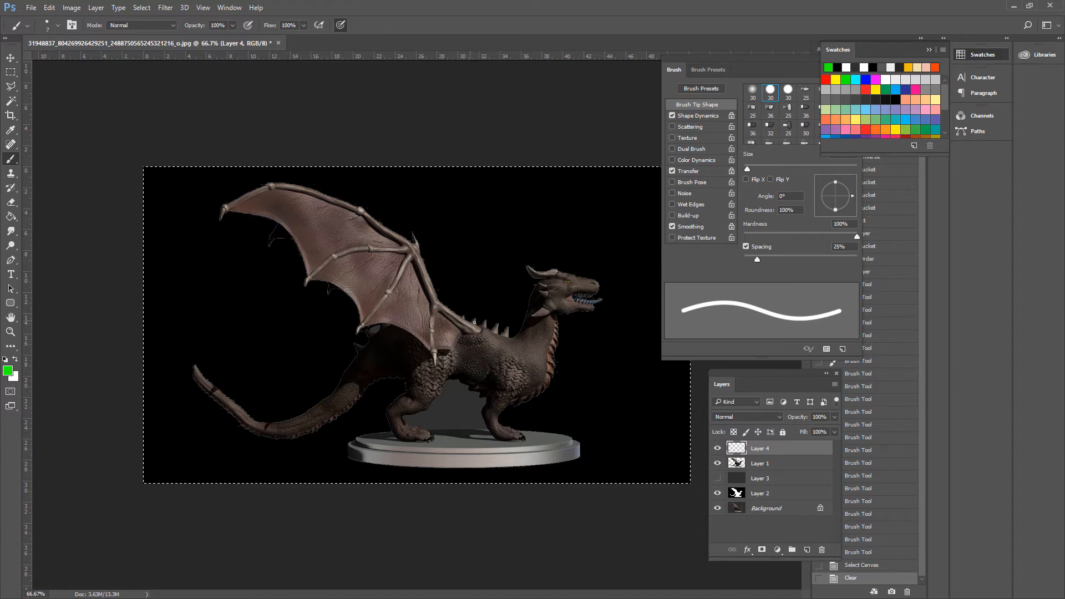
left_click(749, 467)
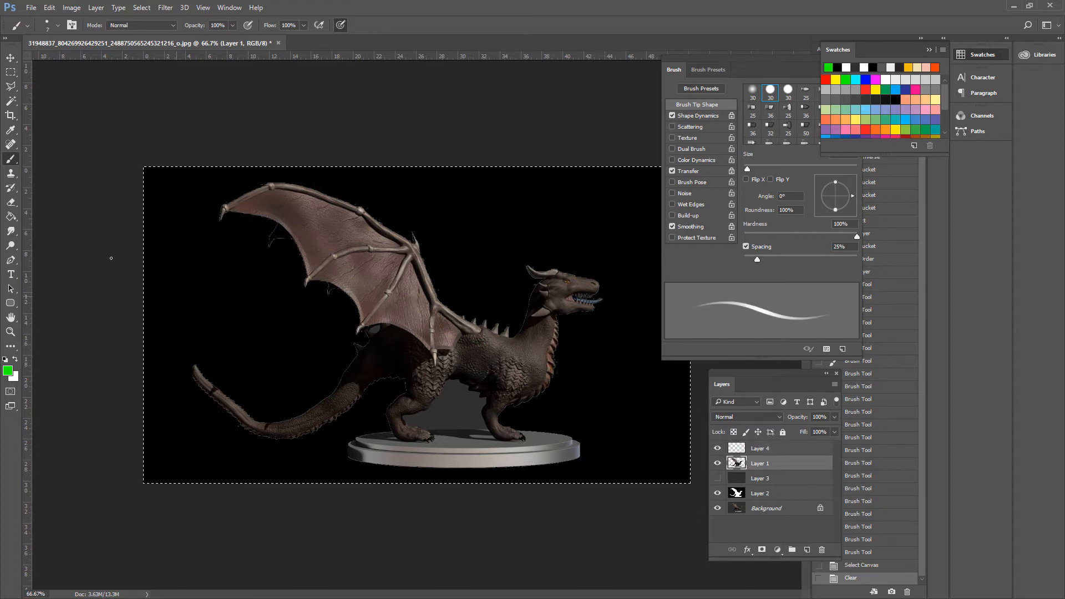
left_click(10, 86)
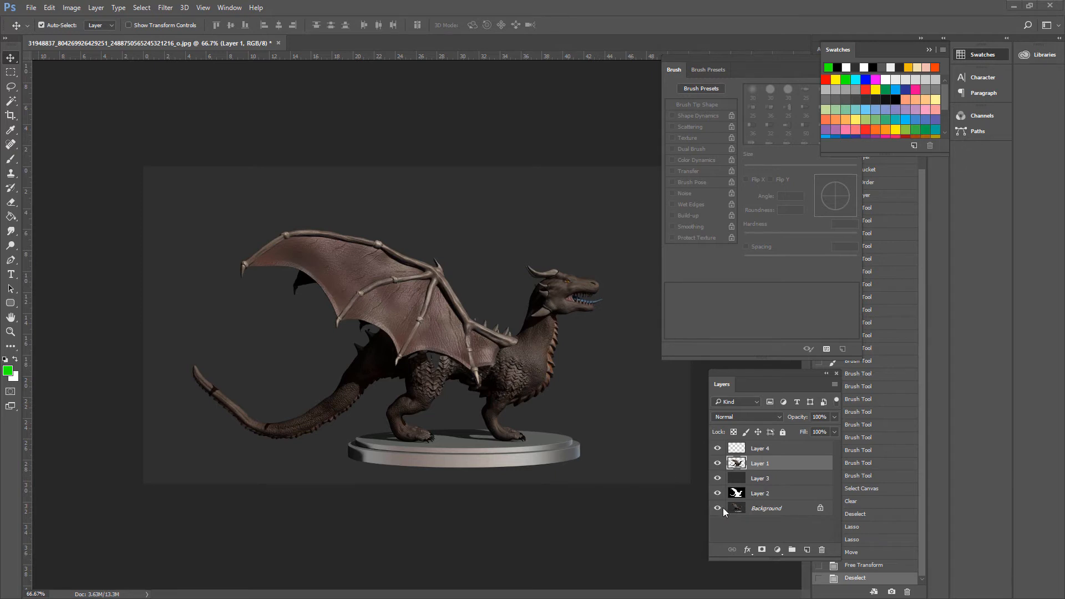
Step: Isolate the Background layer and toggle Layer 1 to compare the original wing with the repositioned one
left_click(763, 509, "shift")
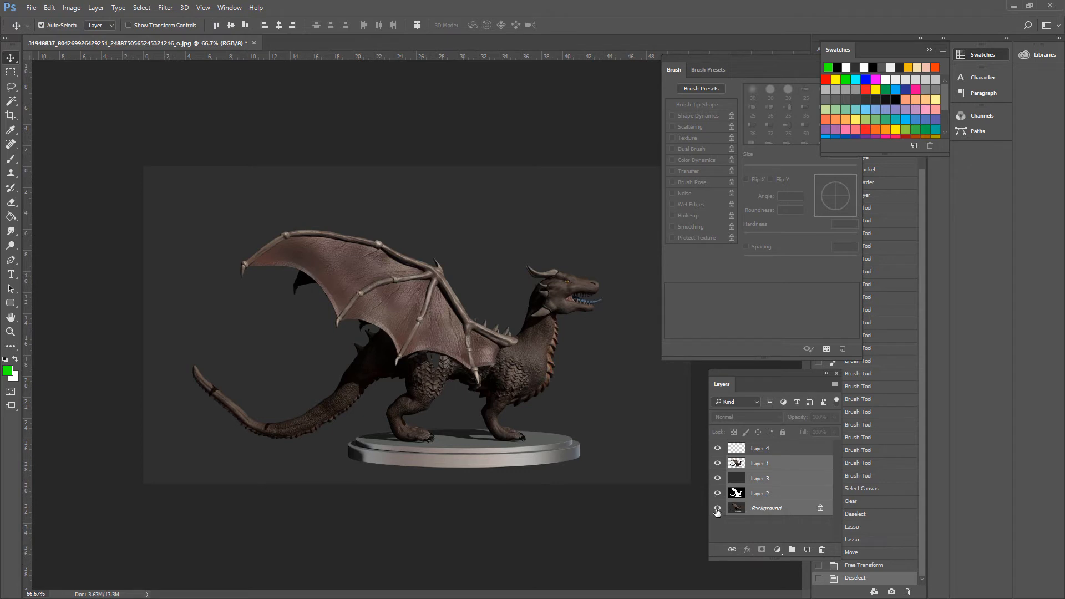
key("ctrl")
left_click(718, 493)
left_click(717, 464)
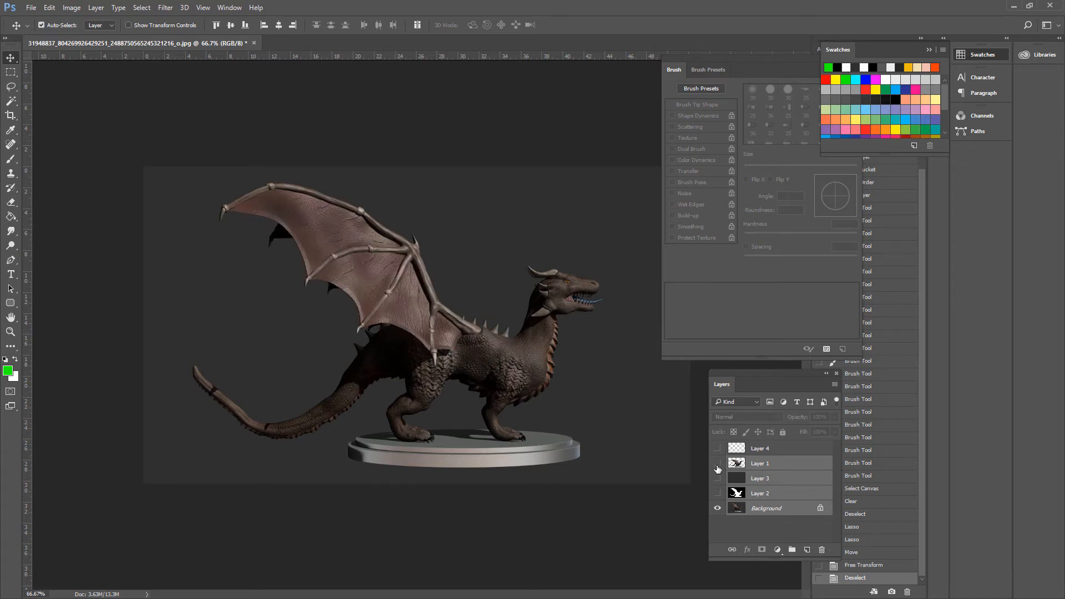
left_click(718, 464)
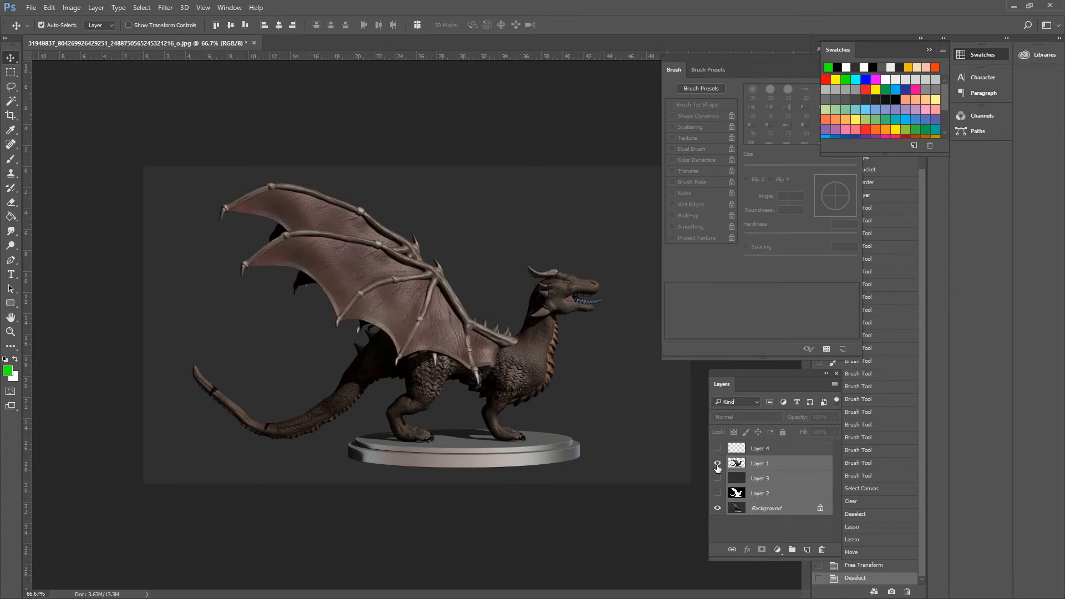
left_click(718, 464)
left_click(717, 464)
left_click(717, 464)
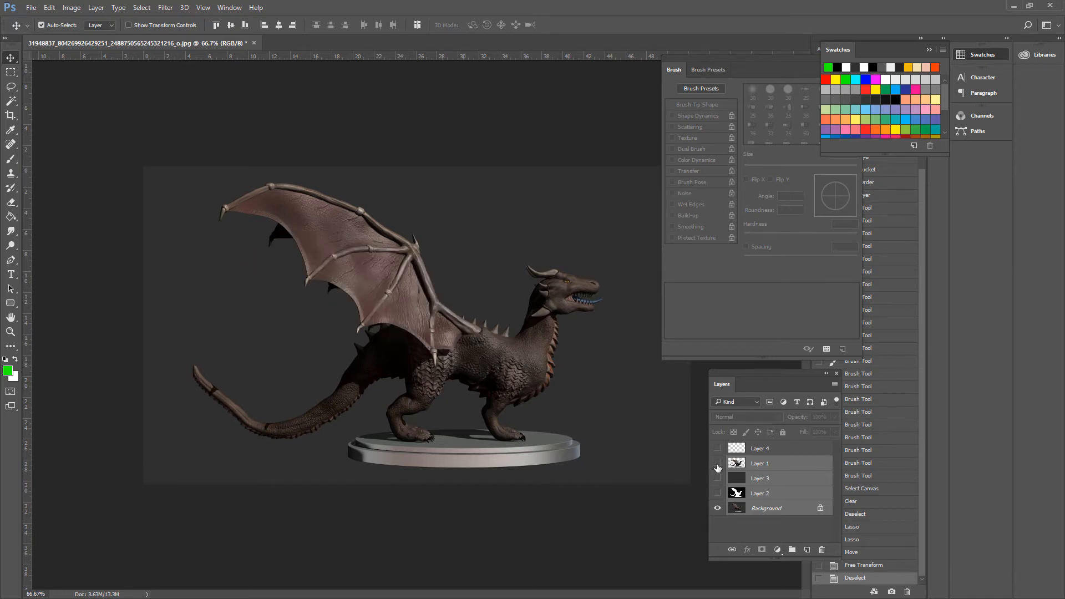
left_click(718, 464)
left_click(717, 465)
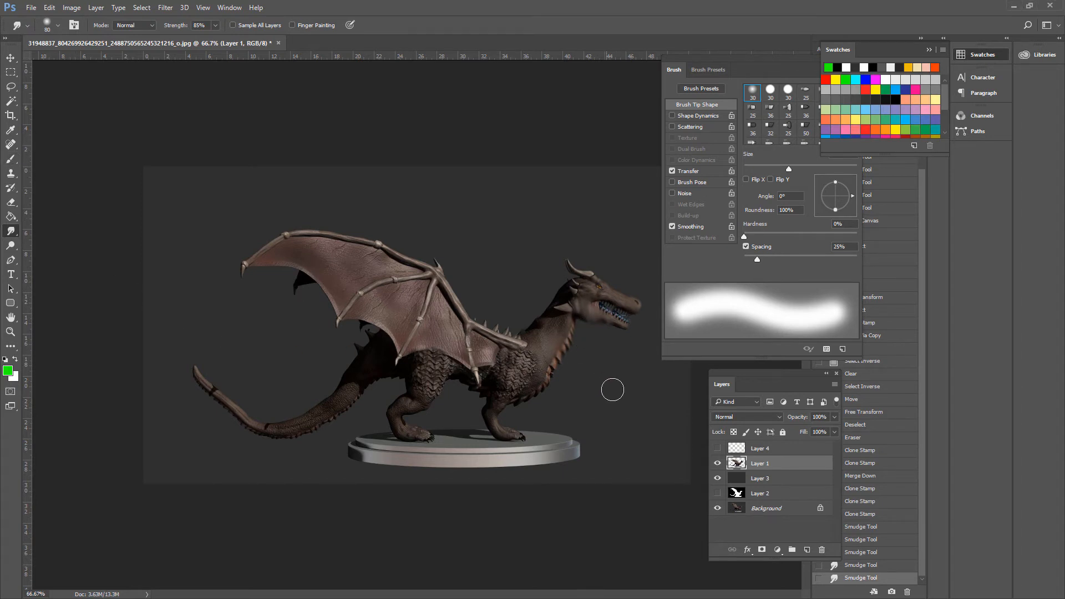
Step: Show and activate Layer 4, then switch to the Brush tool at 6 px
left_click(718, 448)
left_click(736, 448)
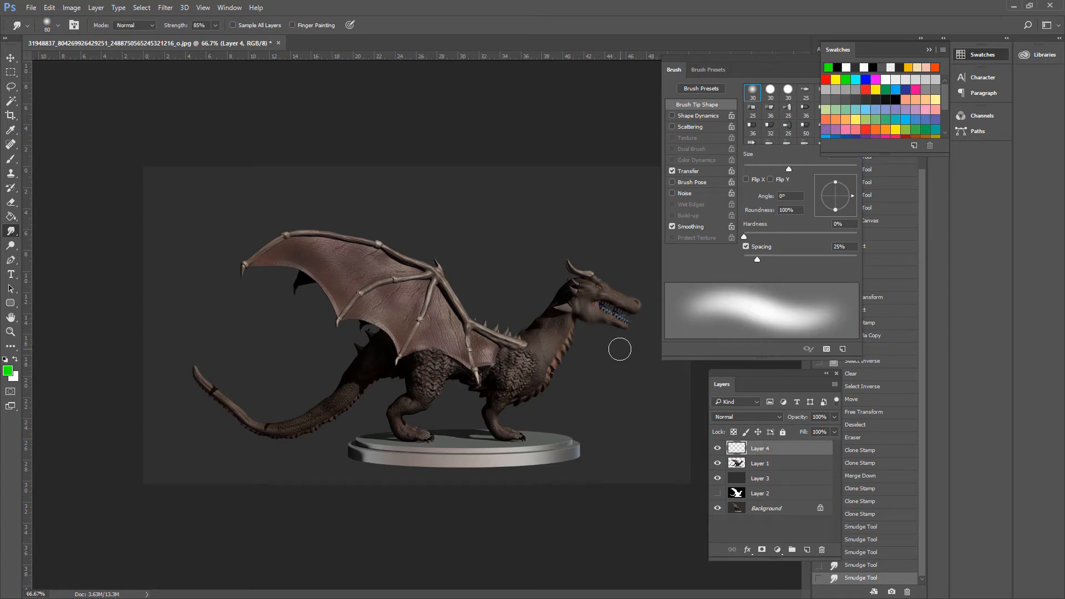
key("bracketleft")
key("bracketleft")
key("bracketleft")
key("bracketleft")
key("bracketleft")
key("bracketleft")
key("bracketleft")
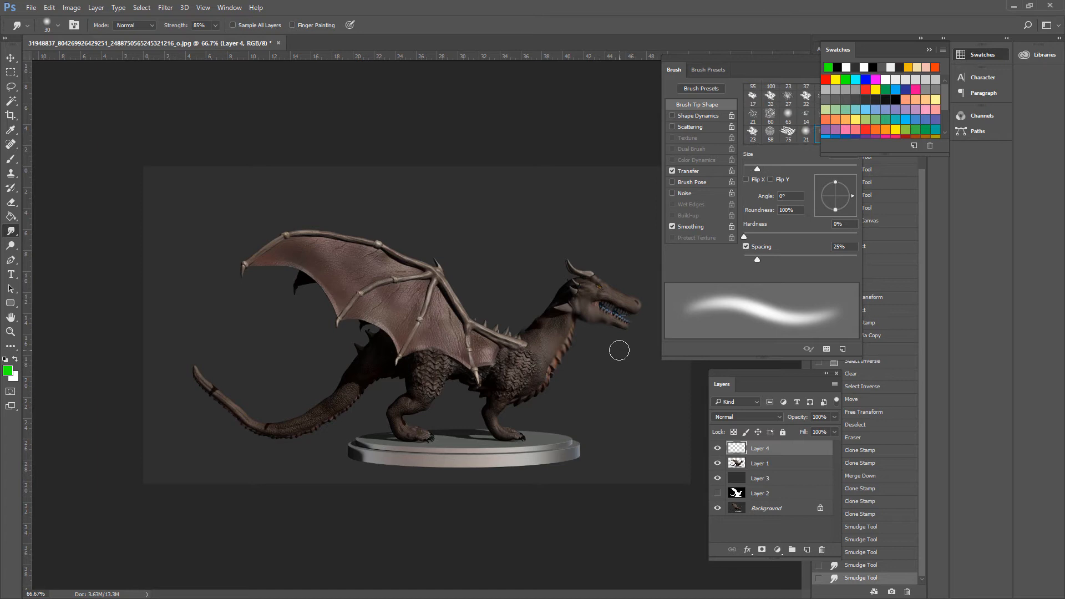
key("bracketleft")
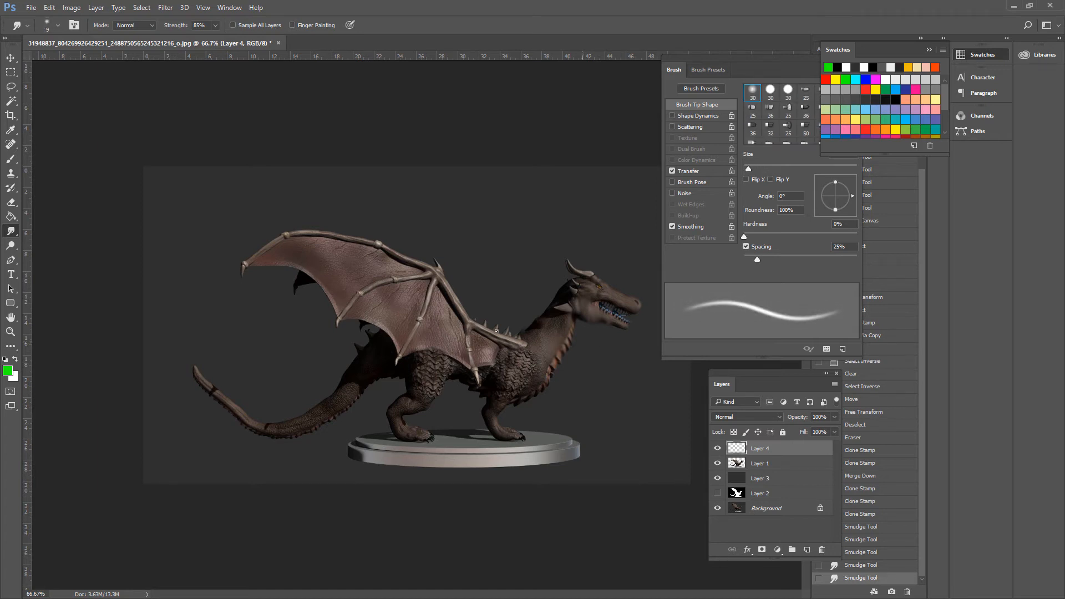
left_click(10, 159)
key("bracketleft")
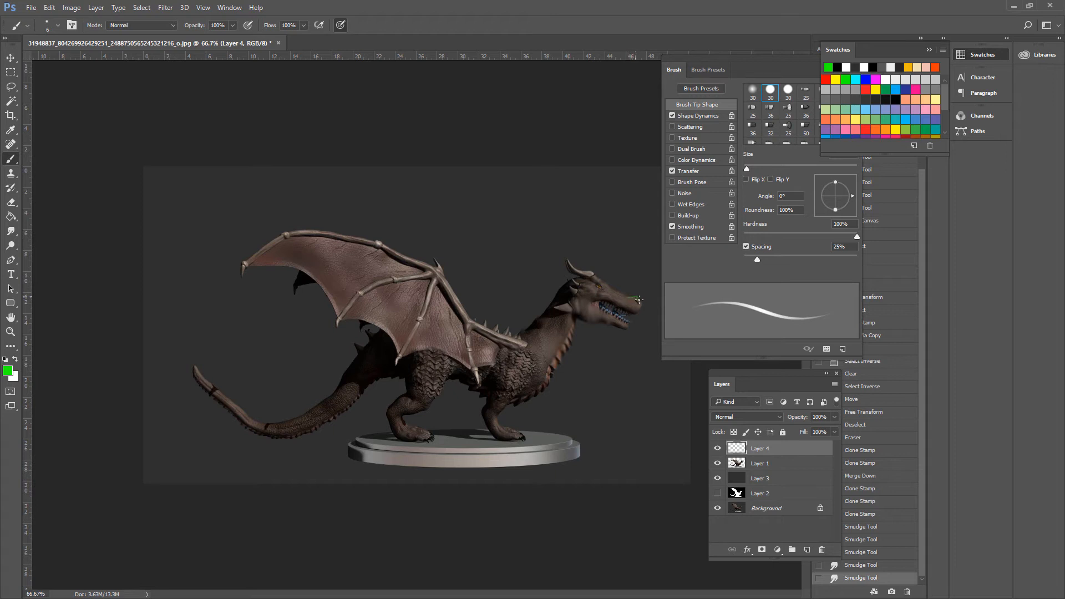
Step: Outline the snout, lower jaw and jaw muscle of the dragon's head in green
left_click(634, 303)
left_click_drag(629, 298, 608, 290)
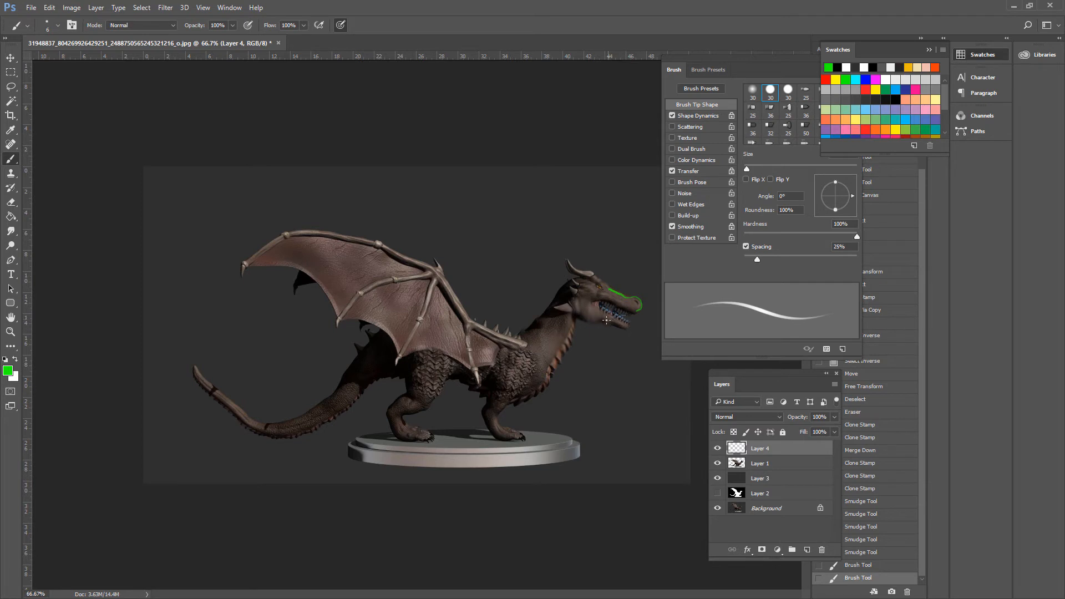
left_click_drag(625, 332, 614, 327)
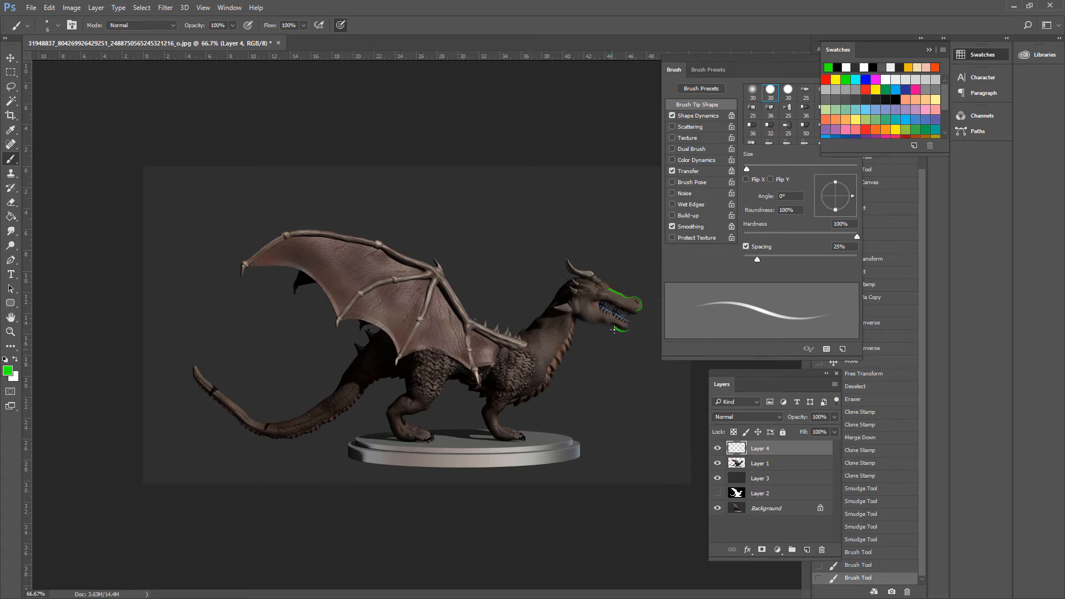
mouse_move(612, 327)
left_mouse_down()
mouse_move(575, 314)
mouse_move(589, 302)
left_mouse_up()
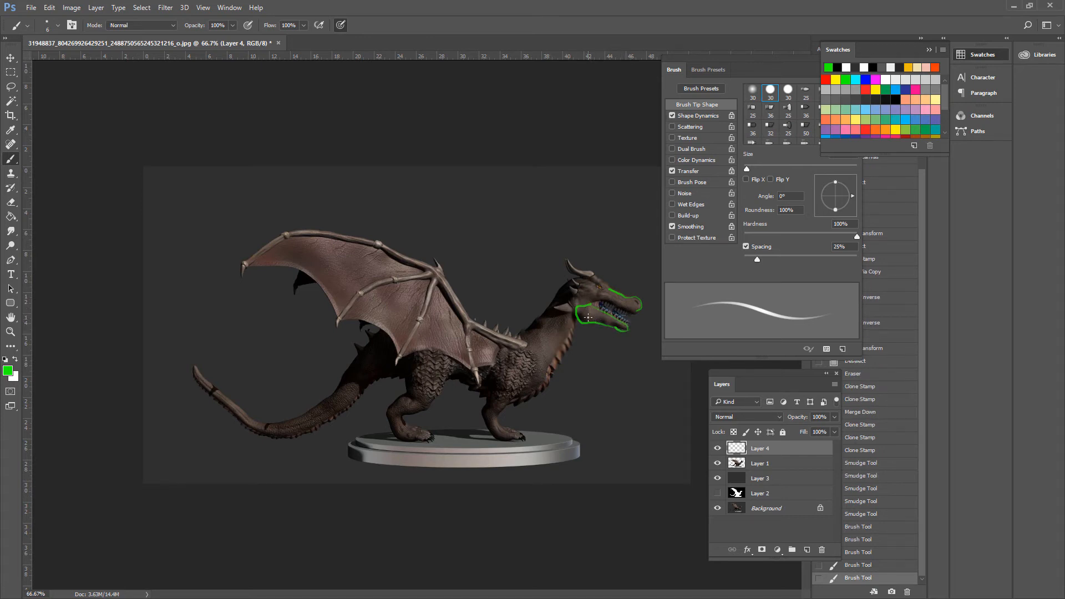
left_click_drag(590, 321, 590, 315)
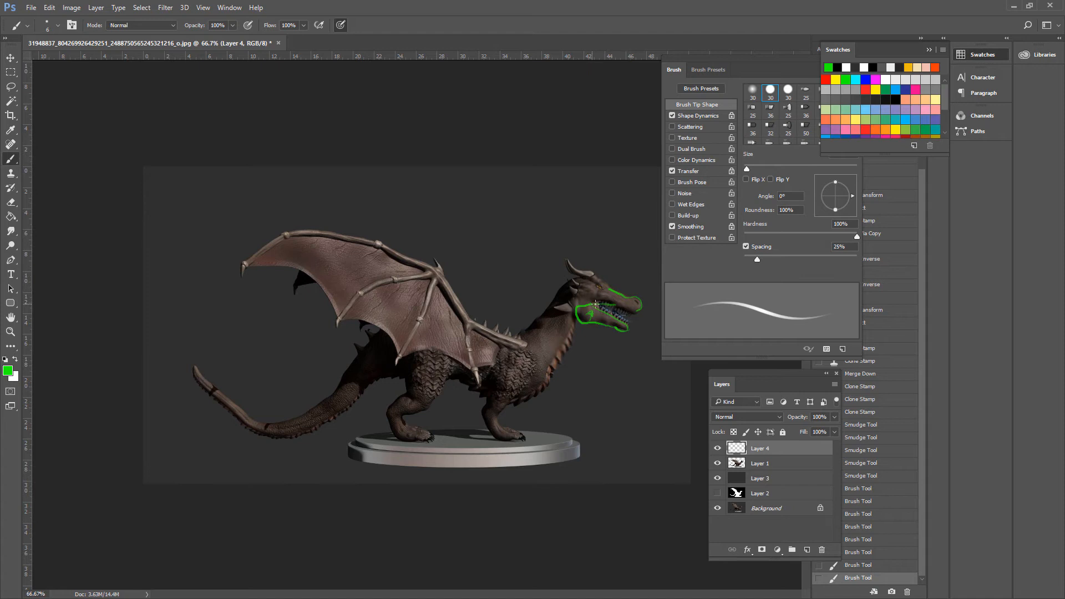
left_click_drag(619, 305, 635, 312)
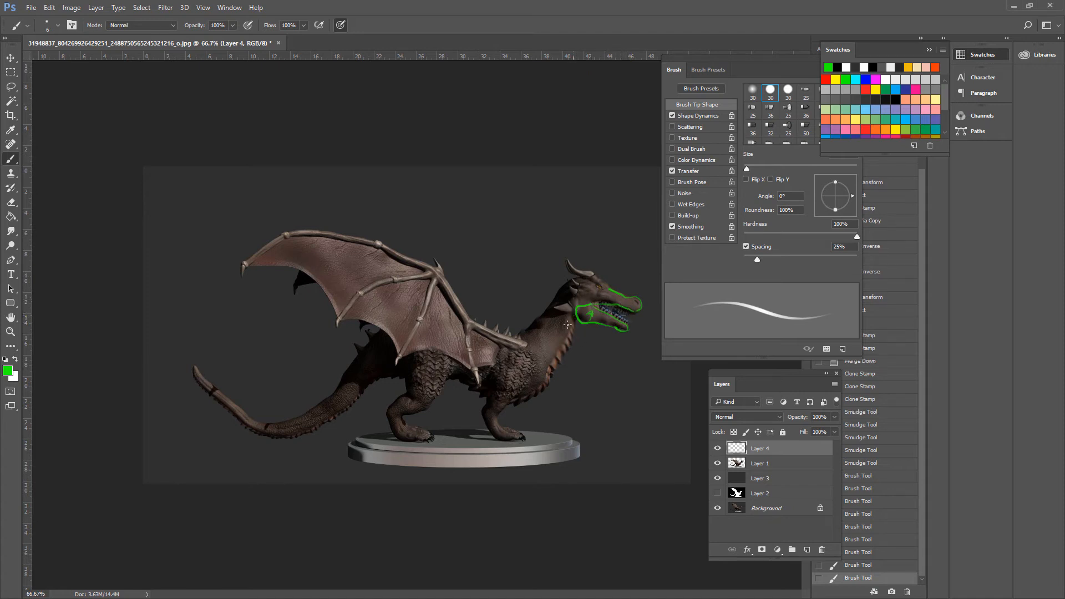
Step: Trace the underside of the neck down to the chest and the nape behind the head in green
mouse_move(568, 328)
left_mouse_down()
mouse_move(552, 382)
mouse_move(528, 396)
left_mouse_up()
left_click(588, 282)
left_click(589, 282)
mouse_move(590, 282)
left_mouse_down()
mouse_move(571, 282)
mouse_move(519, 338)
mouse_move(557, 302)
left_mouse_up()
Step: Paint green contours and small arrows along the tail, and outline the hind leg and foot
mouse_move(395, 370)
left_mouse_down()
mouse_move(333, 418)
mouse_move(279, 438)
mouse_move(275, 423)
mouse_move(325, 405)
mouse_move(347, 366)
mouse_move(308, 409)
left_mouse_up()
left_click_drag(304, 408, 312, 403)
mouse_move(374, 381)
left_mouse_down()
mouse_move(402, 372)
mouse_move(422, 396)
mouse_move(449, 352)
mouse_move(427, 414)
mouse_move(397, 416)
mouse_move(425, 440)
mouse_move(411, 432)
mouse_move(427, 441)
left_mouse_up()
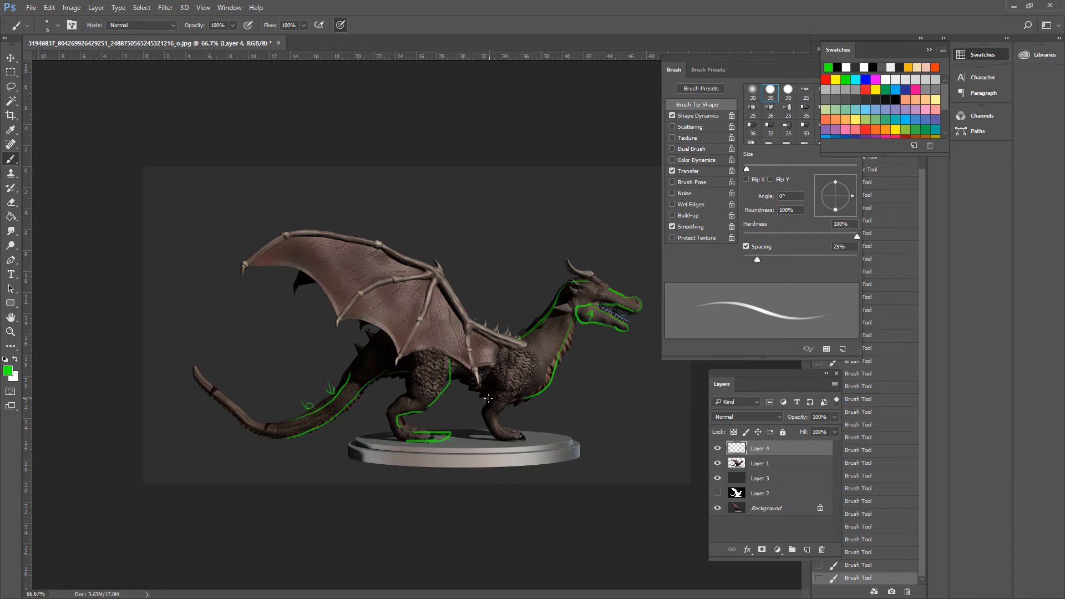
Step: Paint green lines along the back of the front leg and around the shoulder and chest
left_click_drag(486, 403, 505, 371)
mouse_move(500, 411)
left_mouse_down()
mouse_move(542, 358)
mouse_move(499, 411)
left_mouse_up()
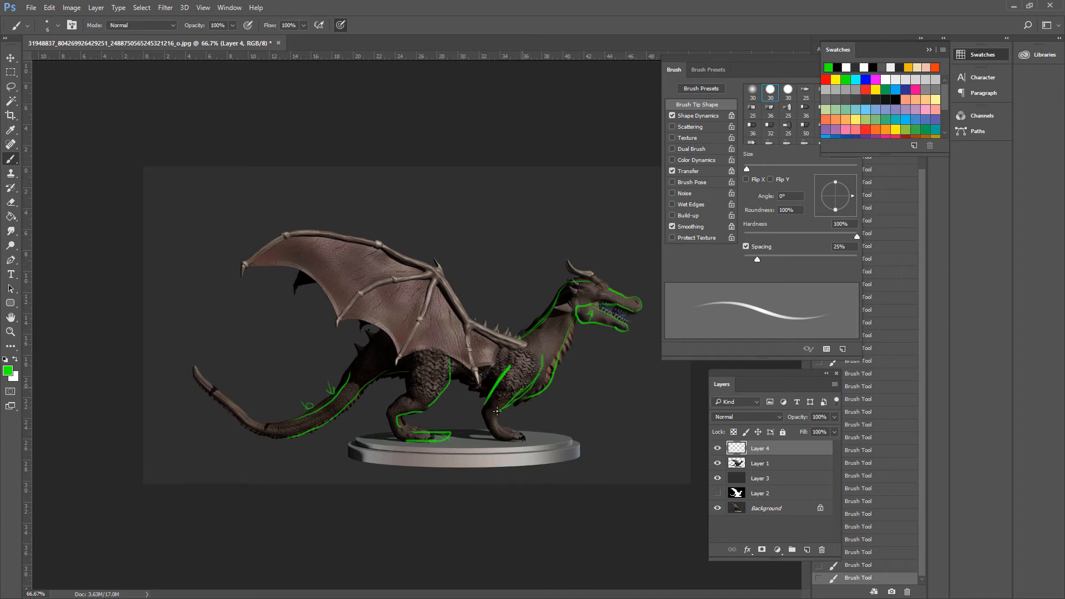
mouse_move(545, 354)
left_mouse_down()
mouse_move(520, 332)
mouse_move(487, 359)
mouse_move(494, 383)
mouse_move(498, 353)
mouse_move(538, 338)
mouse_move(543, 366)
mouse_move(503, 344)
mouse_move(491, 379)
mouse_move(510, 340)
mouse_move(541, 357)
left_mouse_up()
Step: Show only the Background layer and sketch the shoulder joint, upper front leg and belly line in green on it
left_click(718, 509, "alt")
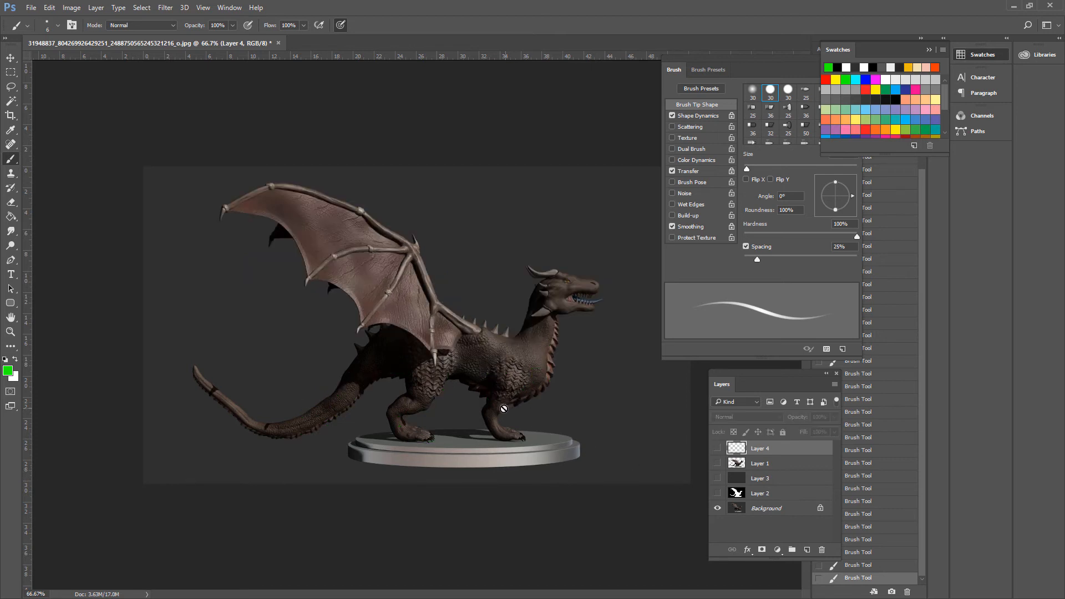
left_click(762, 510)
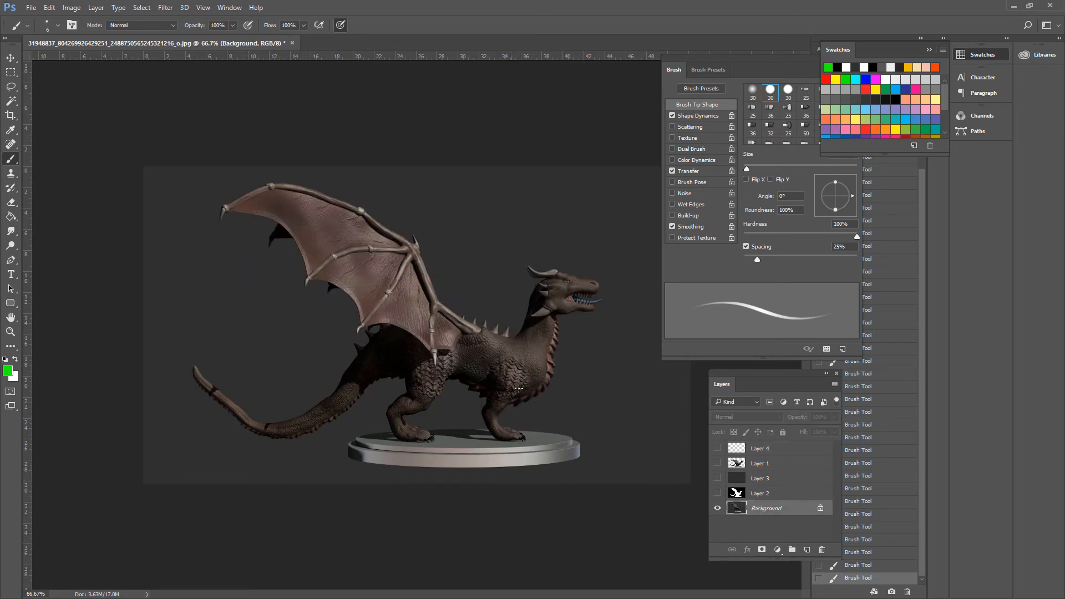
mouse_move(503, 408)
left_mouse_down()
mouse_move(525, 393)
mouse_move(484, 403)
left_mouse_up()
mouse_move(482, 360)
left_mouse_down()
mouse_move(487, 385)
mouse_move(479, 365)
mouse_move(474, 383)
mouse_move(454, 376)
mouse_move(481, 378)
left_mouse_up()
mouse_move(487, 350)
left_mouse_down()
mouse_move(512, 361)
mouse_move(518, 350)
mouse_move(512, 371)
left_mouse_up()
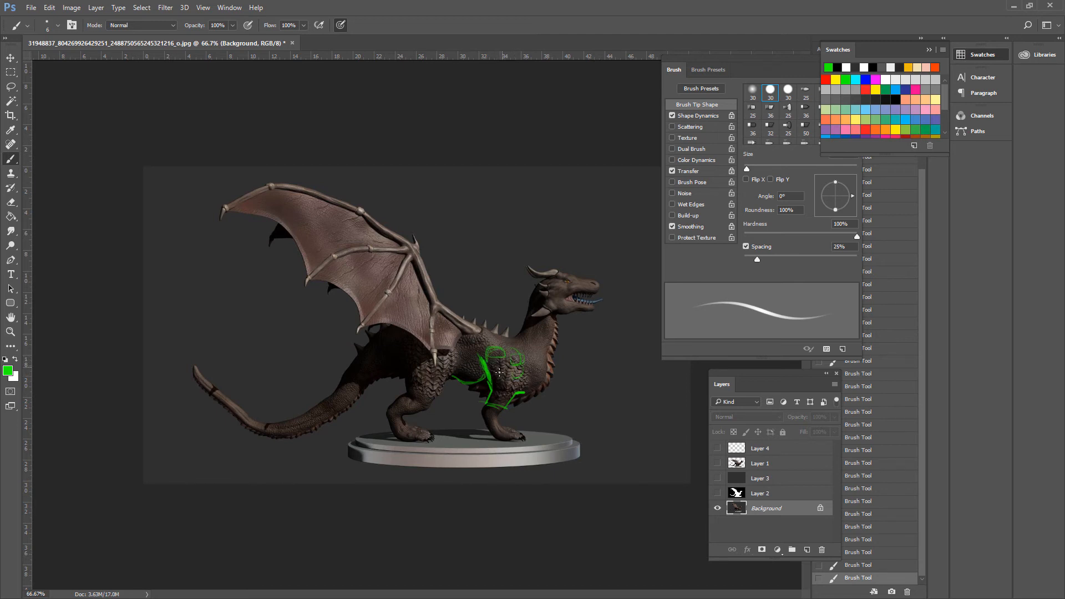
Step: Mark the hip and thigh contours in green and draw an arched arrow over the back toward the shoulder
mouse_move(424, 360)
left_mouse_down()
mouse_move(435, 356)
mouse_move(413, 351)
mouse_move(406, 382)
mouse_move(404, 352)
mouse_move(409, 373)
left_mouse_up()
mouse_move(456, 359)
left_mouse_down()
mouse_move(444, 384)
mouse_move(458, 356)
left_mouse_up()
mouse_move(466, 328)
left_mouse_down()
mouse_move(494, 325)
mouse_move(513, 341)
left_mouse_up()
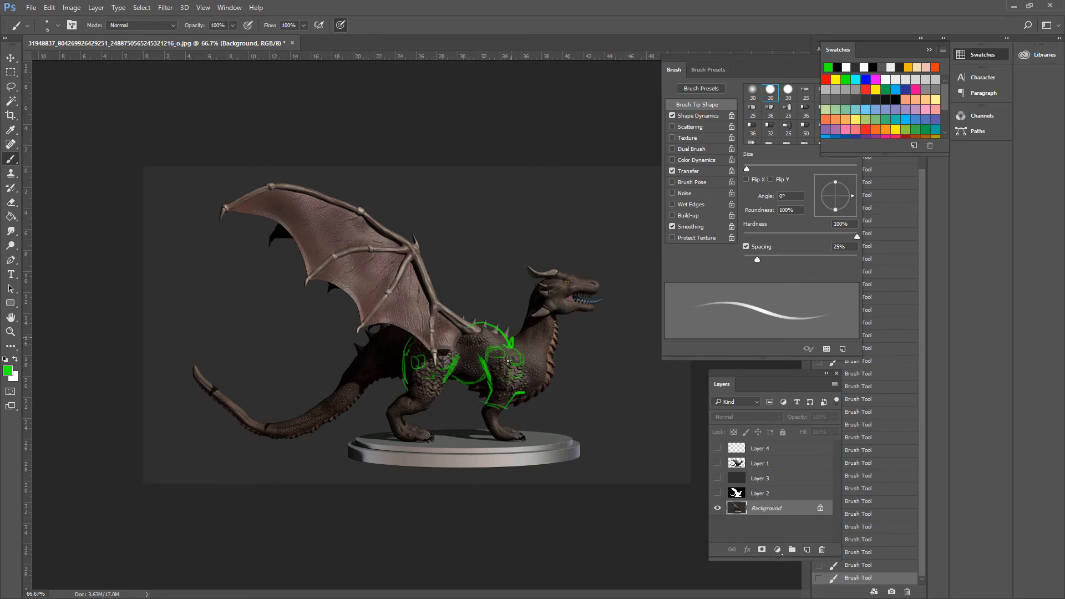
Step: Toggle Layer 1 repeatedly to compare the corrected dragon with the marked-up original
left_click(718, 464)
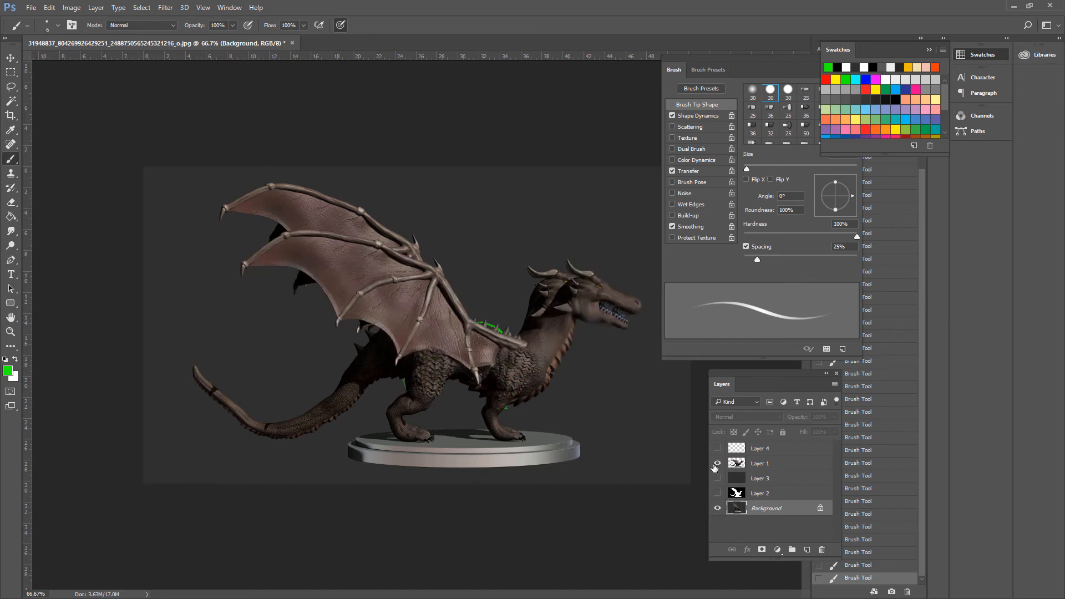
left_click(716, 465)
left_click(716, 465)
left_click(716, 465)
left_click(716, 465)
left_click(716, 465)
left_click(717, 465)
left_click(716, 465)
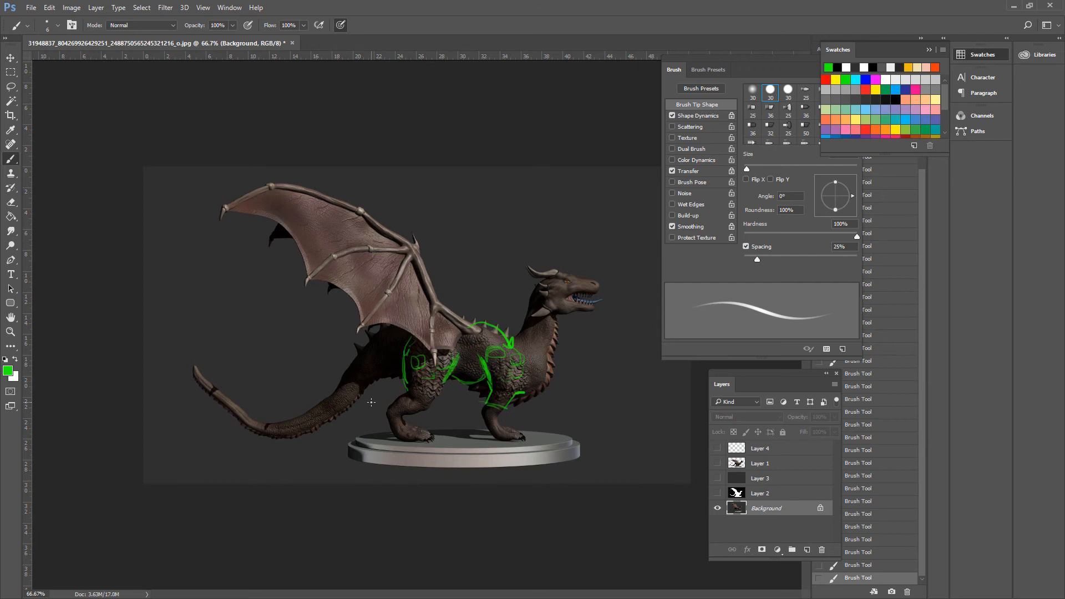
Step: Paint green guide curves for a larger wing shape and outline the dragon's head and upper neck
left_click_drag(475, 323, 494, 301)
left_click_drag(257, 190, 187, 260)
left_click_drag(193, 250, 286, 174)
left_click_drag(230, 230, 369, 305)
left_click_drag(409, 336, 414, 340)
mouse_move(312, 173)
left_mouse_down()
mouse_move(460, 246)
mouse_move(469, 327)
left_mouse_up()
mouse_move(348, 287)
left_mouse_down()
mouse_move(389, 234)
mouse_move(403, 274)
left_mouse_up()
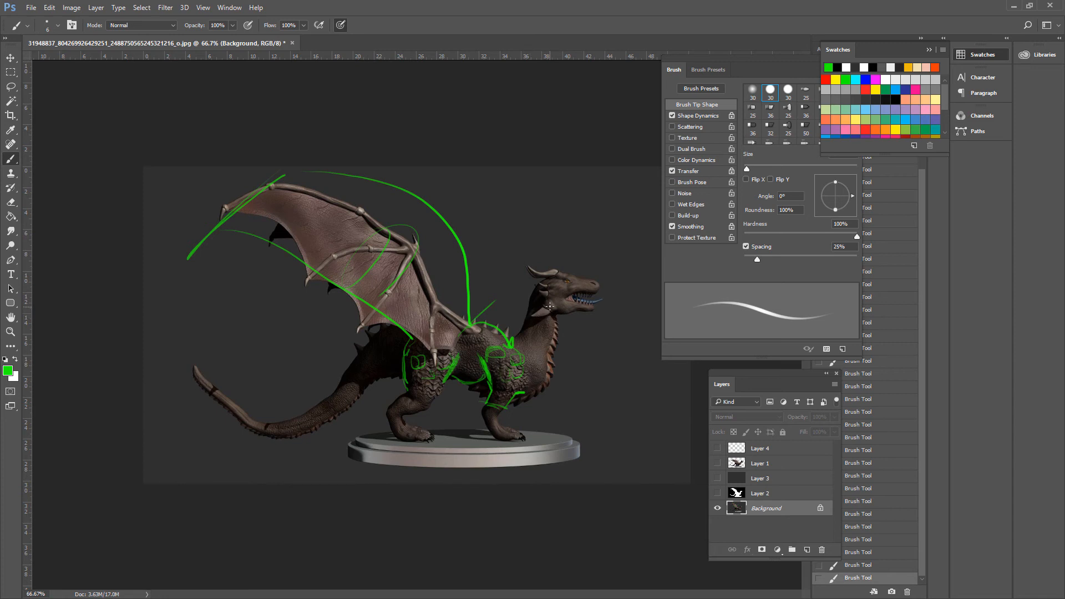
mouse_move(538, 314)
left_mouse_down()
mouse_move(586, 308)
mouse_move(534, 288)
mouse_move(562, 271)
mouse_move(588, 288)
mouse_move(536, 293)
mouse_move(530, 322)
mouse_move(551, 337)
left_mouse_up()
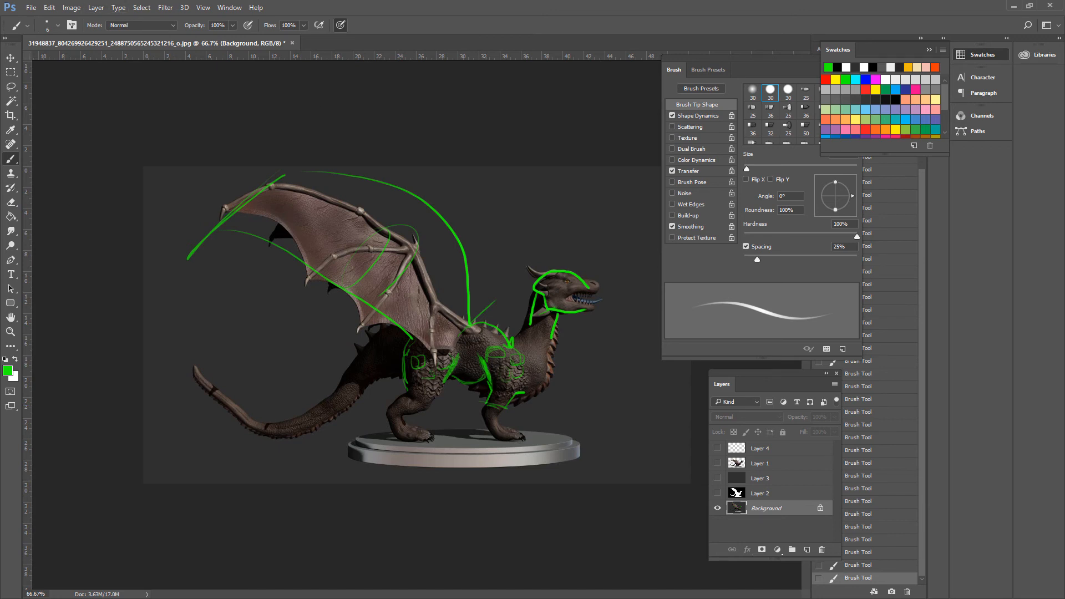
Step: Switch to the lizard image results in Chrome, examine the eastern bearded dragon photo, and return to Photoshop
key("alt+Tab")
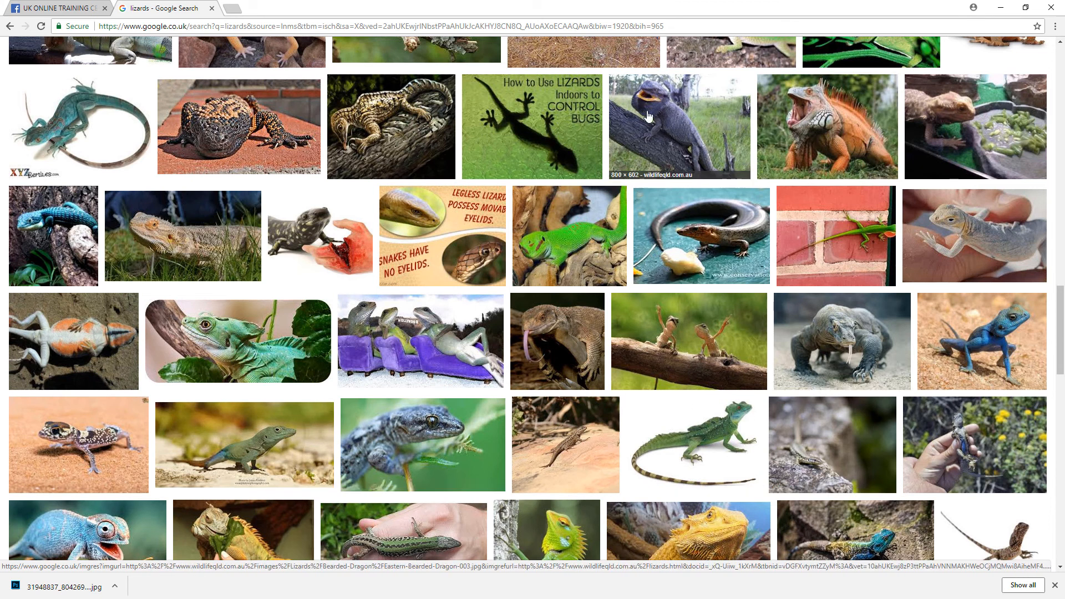
left_click(670, 118)
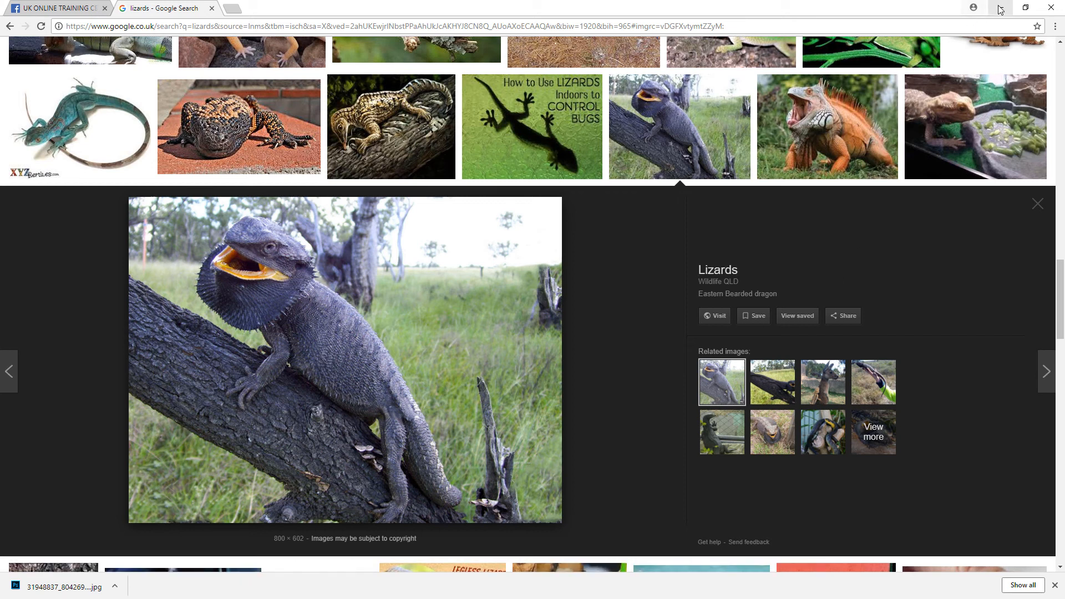
left_click(1052, 6)
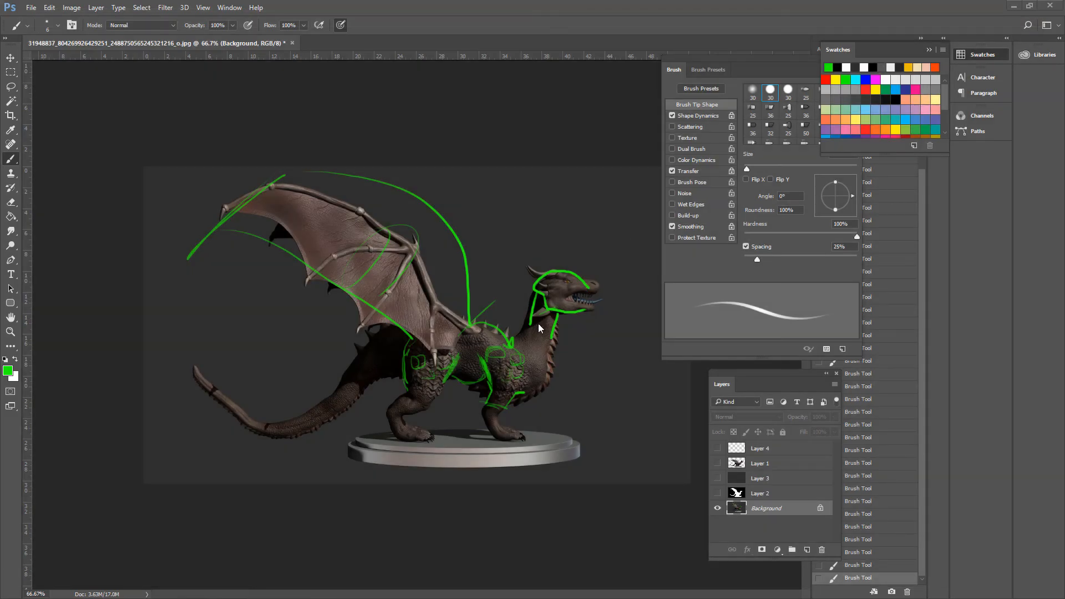